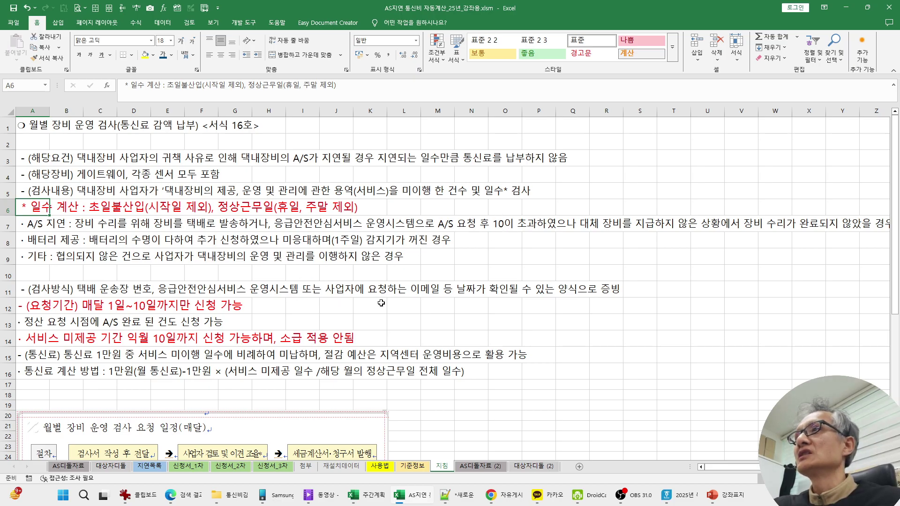
Step: Examine the request period and schedule on the 지침 sheet, and the submission date, workday and holiday tables on the 기준정보 sheet
click(31, 311)
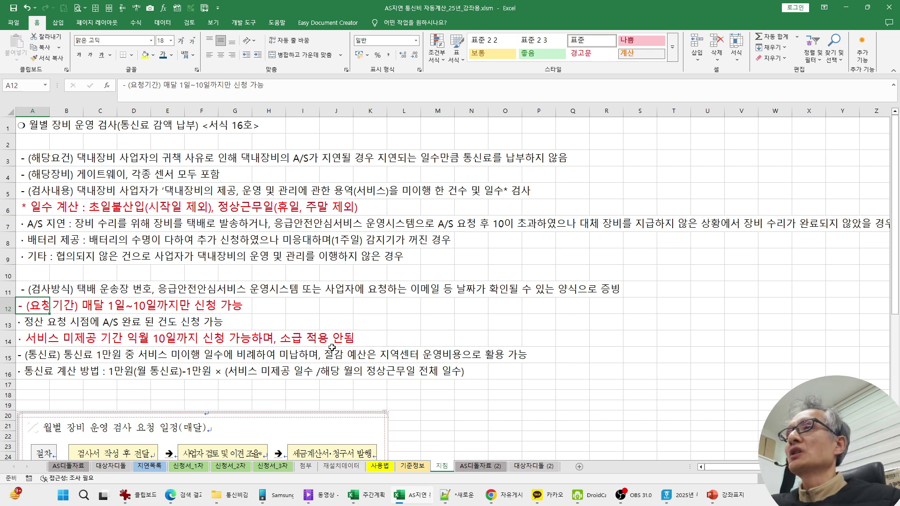
scroll(299, 269, down, 6)
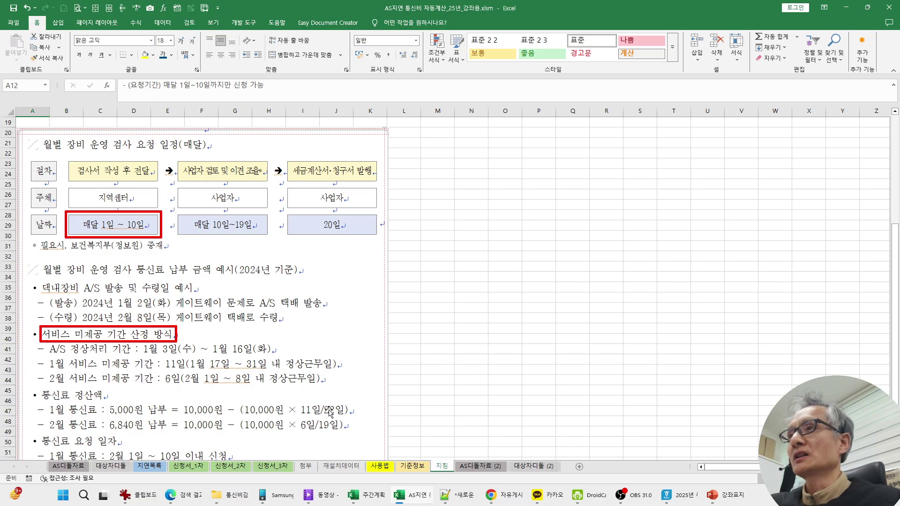
click(417, 468)
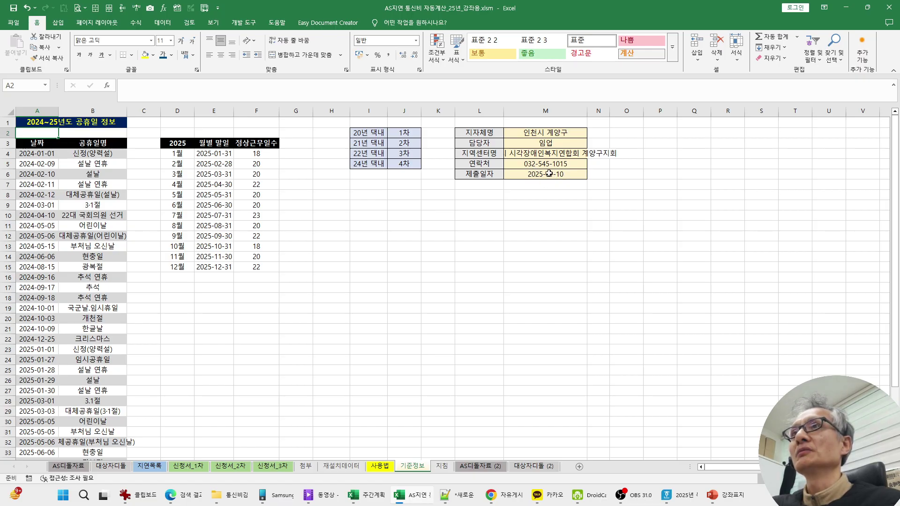
click(549, 173)
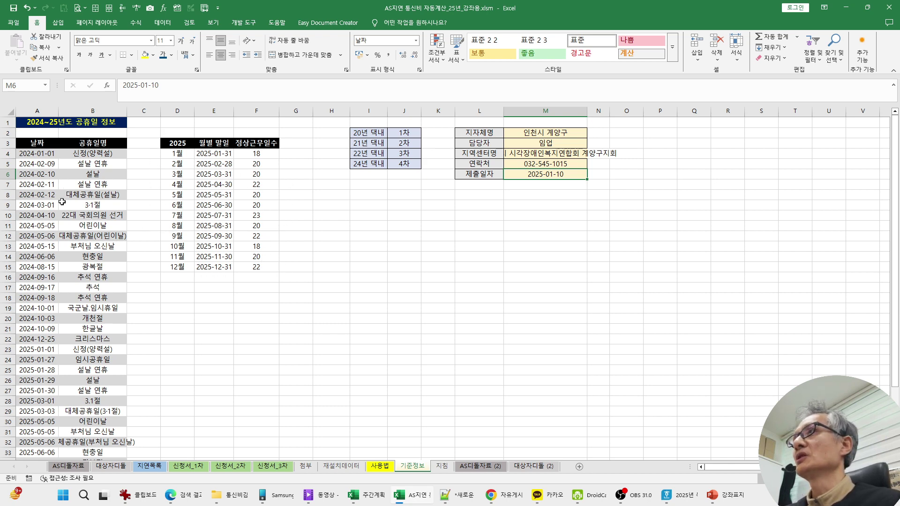
scroll(63, 198, down, 4)
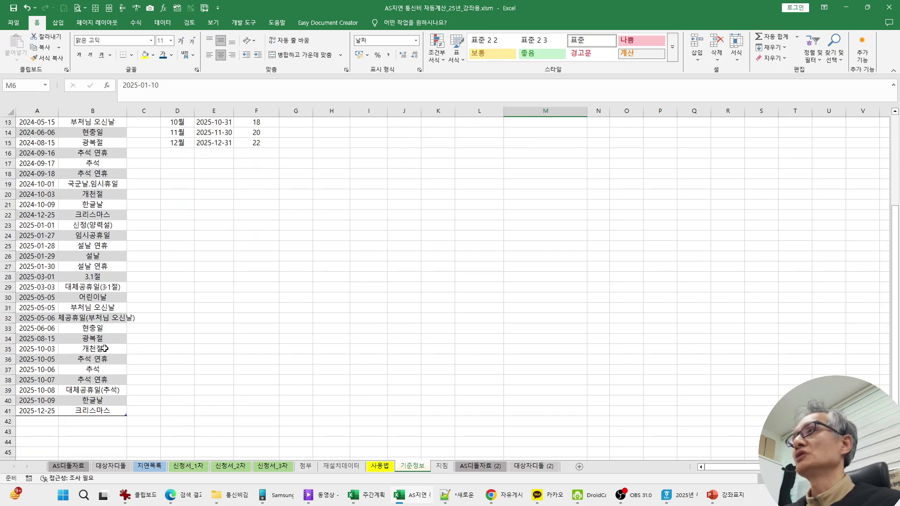
scroll(101, 350, up, 3)
scroll(111, 322, up, 1)
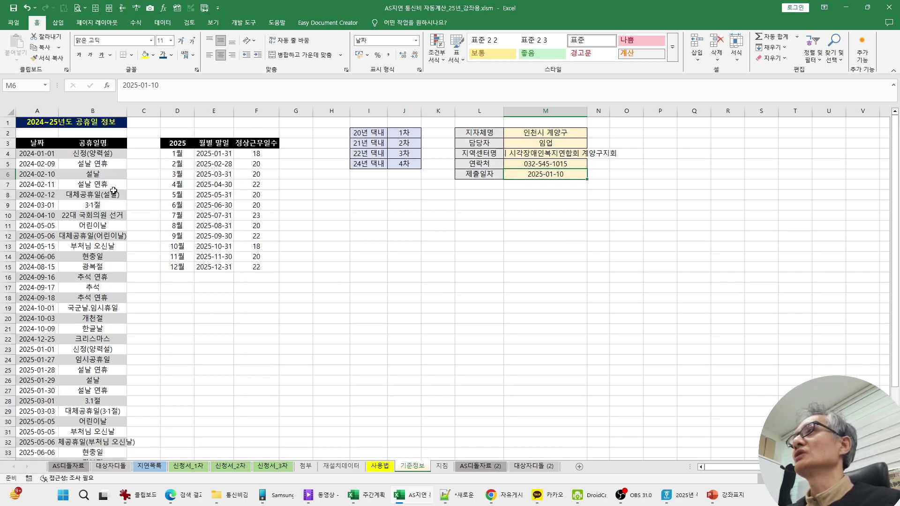
scroll(98, 281, down, 1)
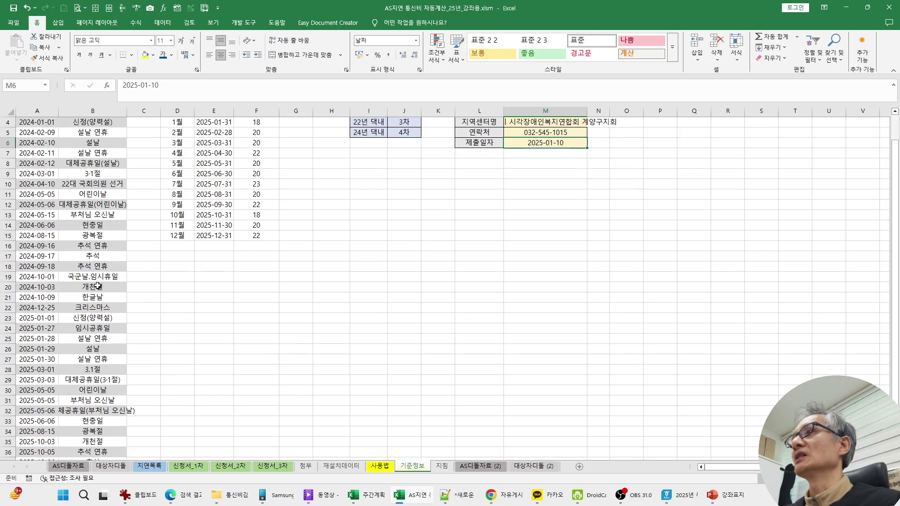
click(105, 330)
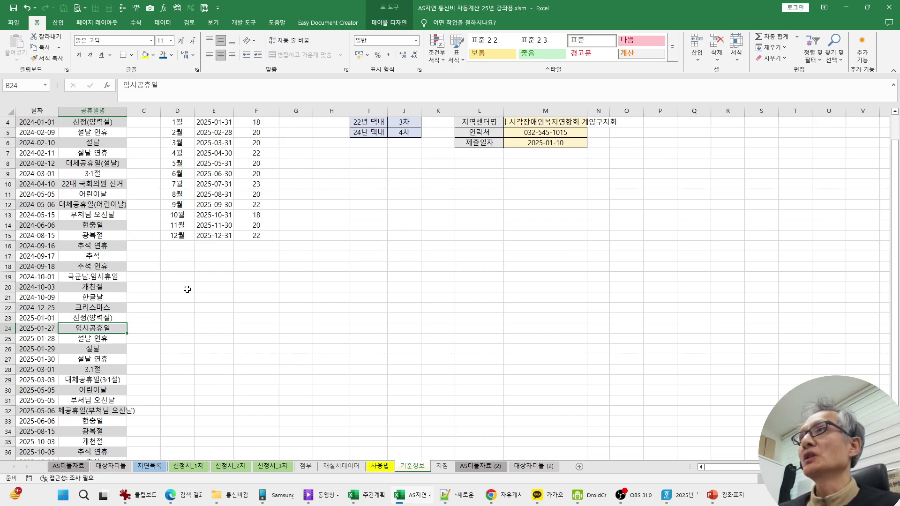
scroll(187, 290, up, 1)
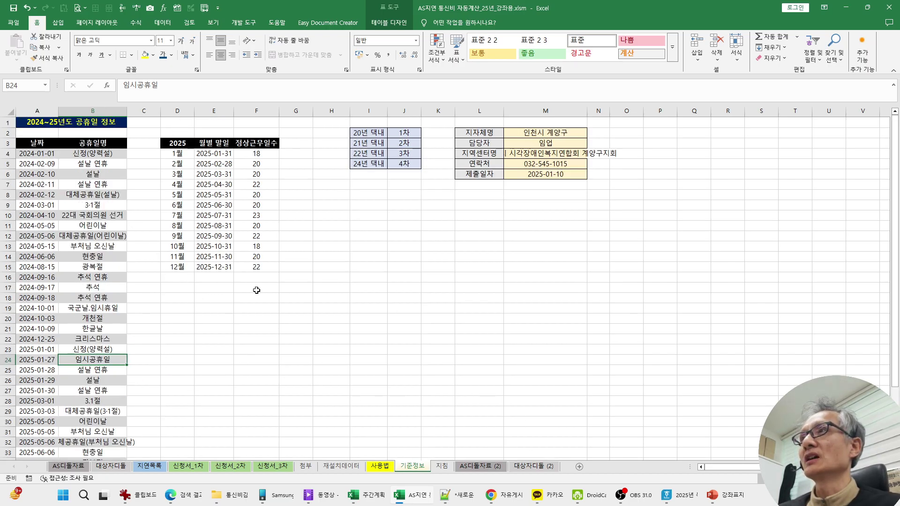
Step: Read the data import procedure on the 사용법 sheet, and switch to PowerPoint to view the AS이력목록 and 대상자목록 export slides
click(381, 466)
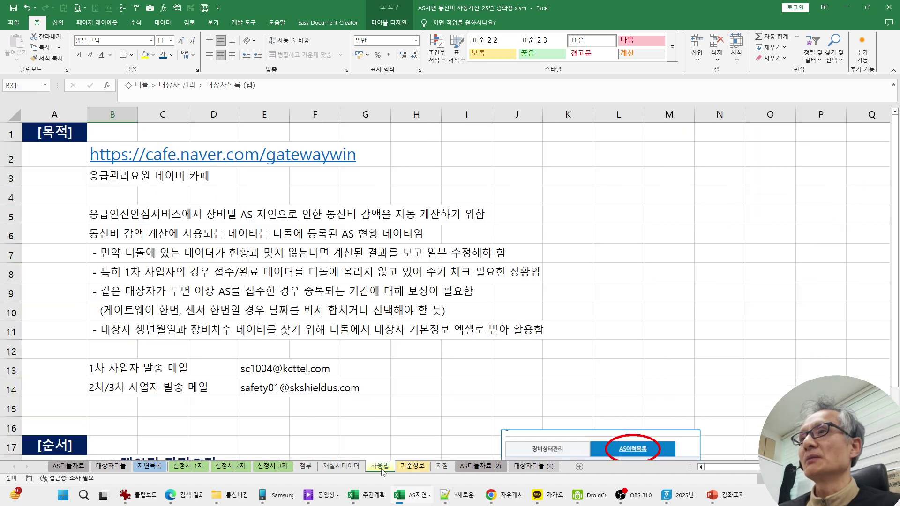
scroll(422, 385, down, 5)
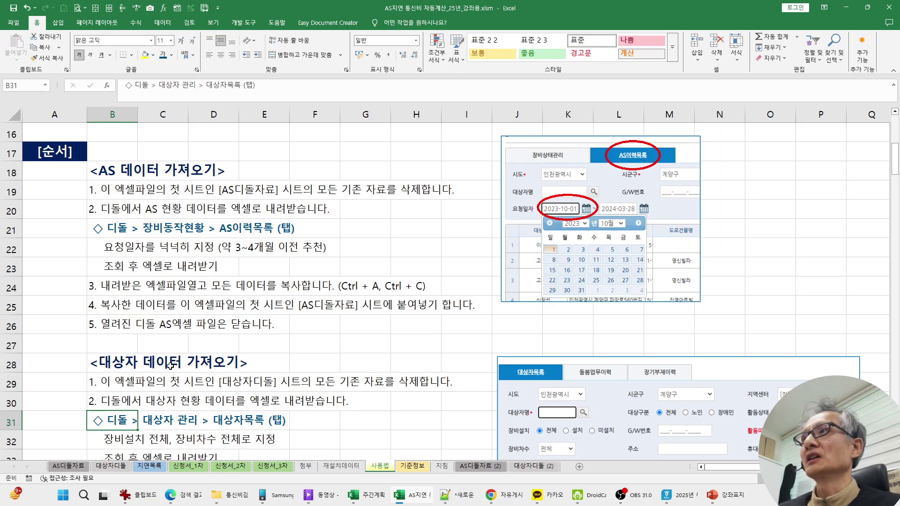
click(724, 495)
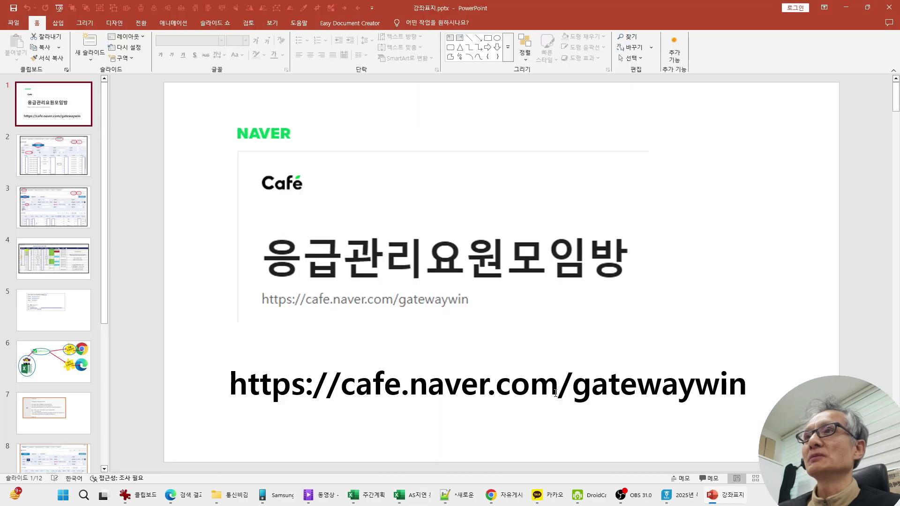
click(68, 154)
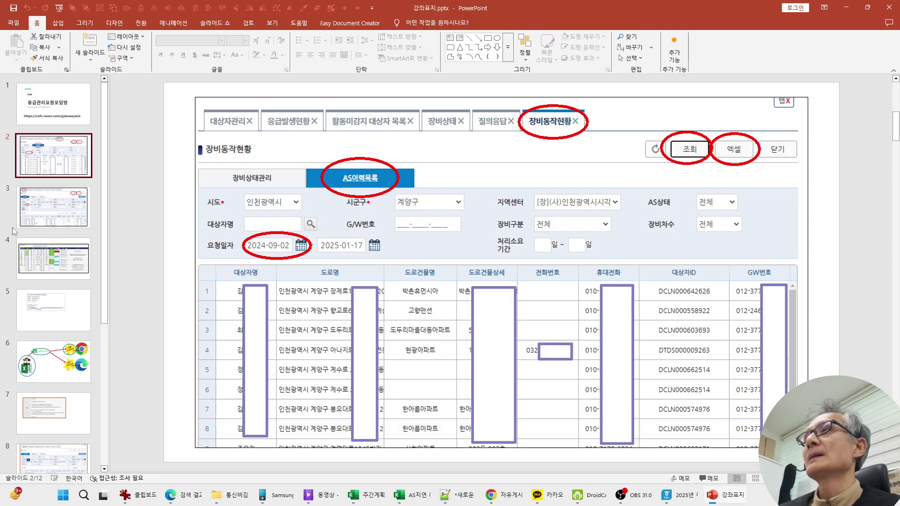
click(48, 219)
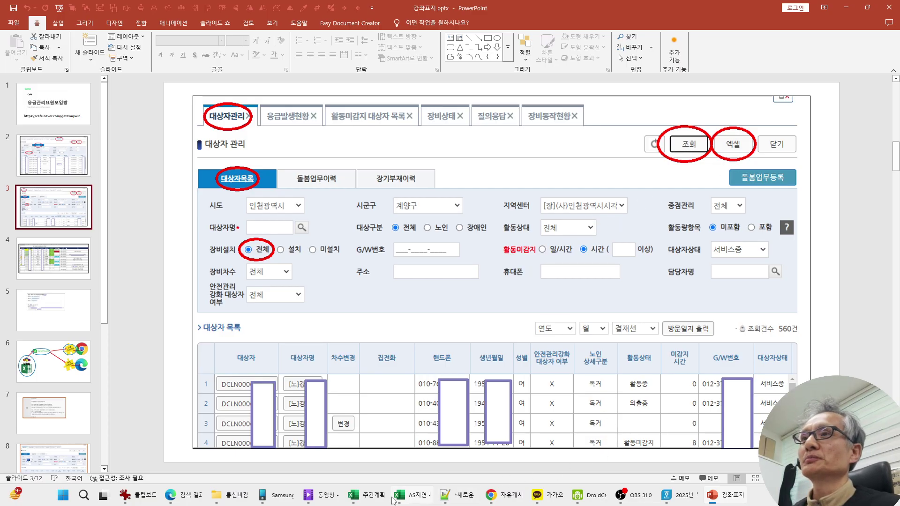
Step: Switch back to the Excel workbook and check whether the AS디돌자료 and 대상자디돌 sheets are cleared of old data
click(408, 498)
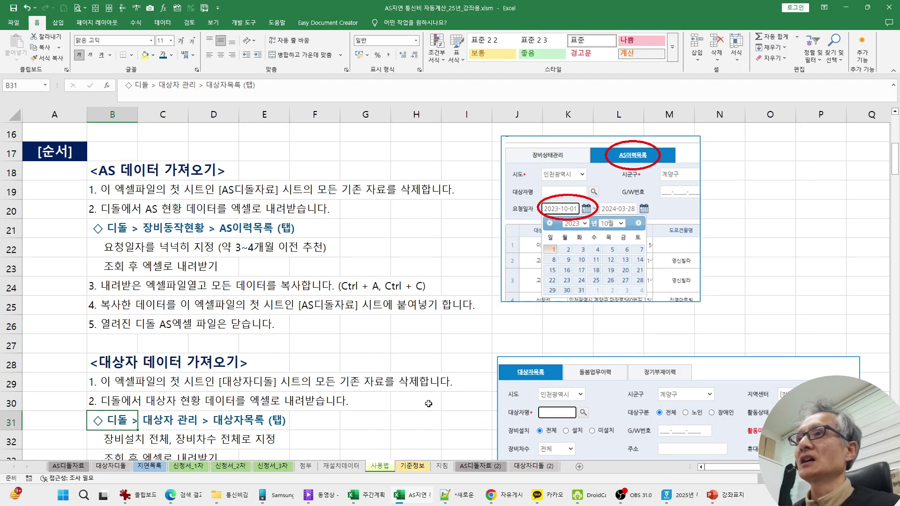
click(69, 466)
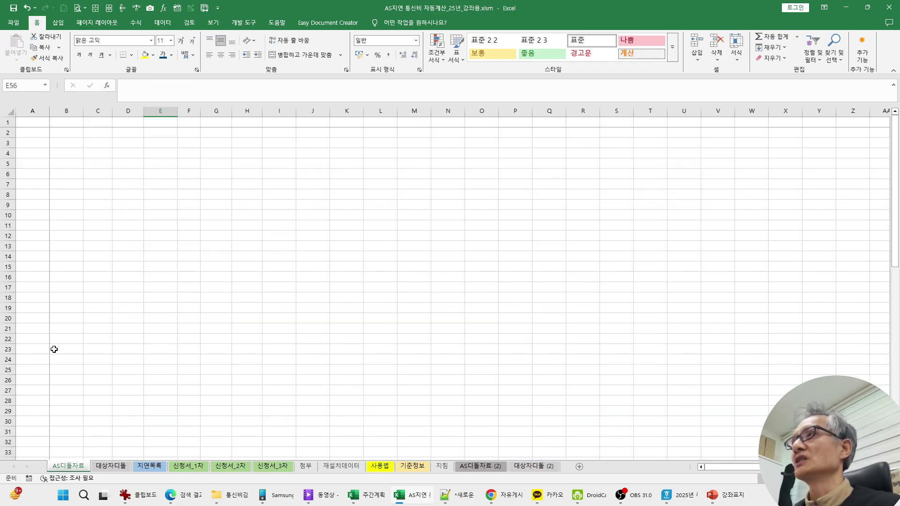
click(112, 466)
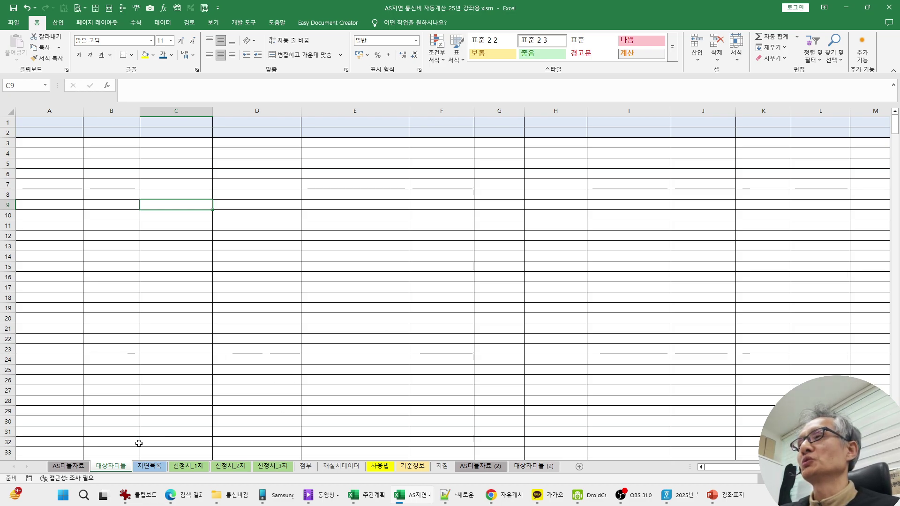
click(72, 471)
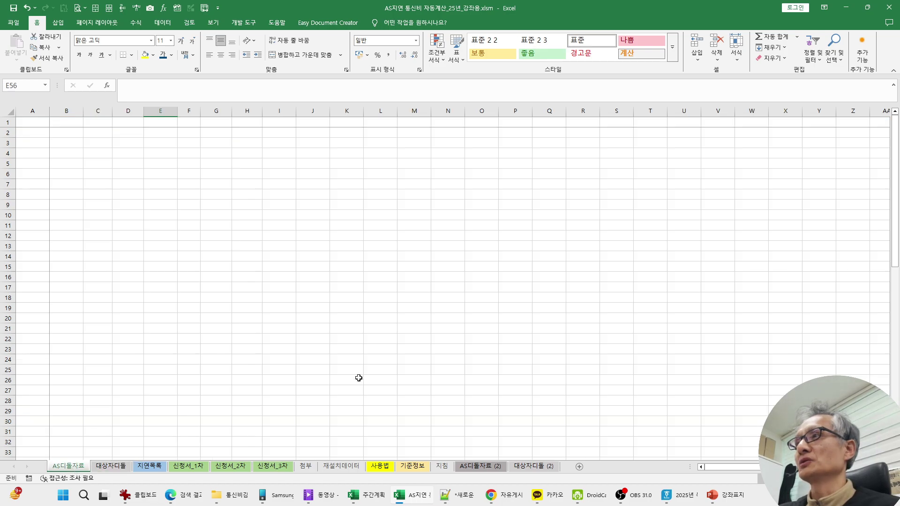
Step: Copy all data from the AS디돌자료 (2) sheet and paste it into the AS디돌자료 sheet starting at cell A1
click(479, 467)
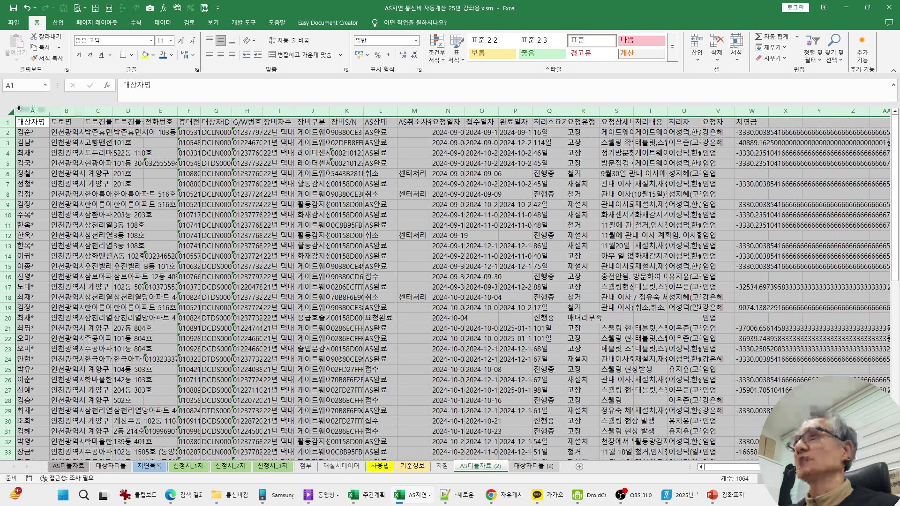
key(ctrl+c)
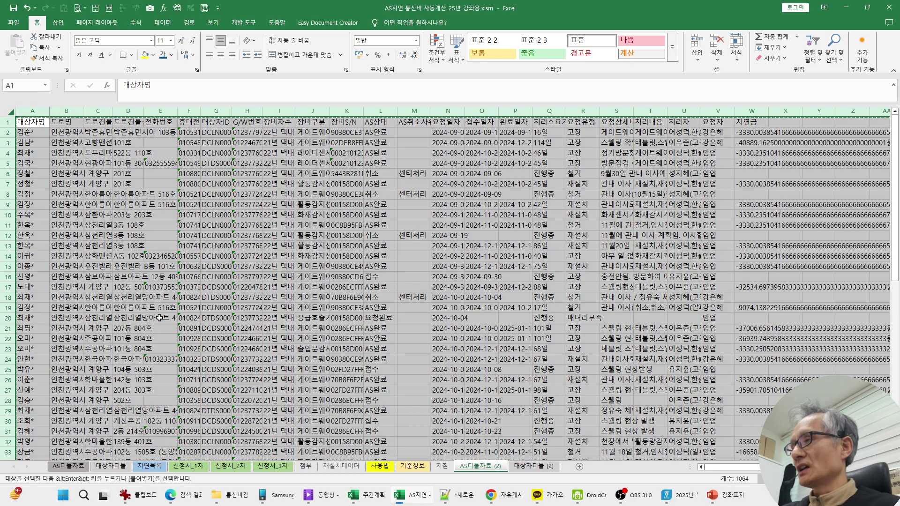
click(72, 471)
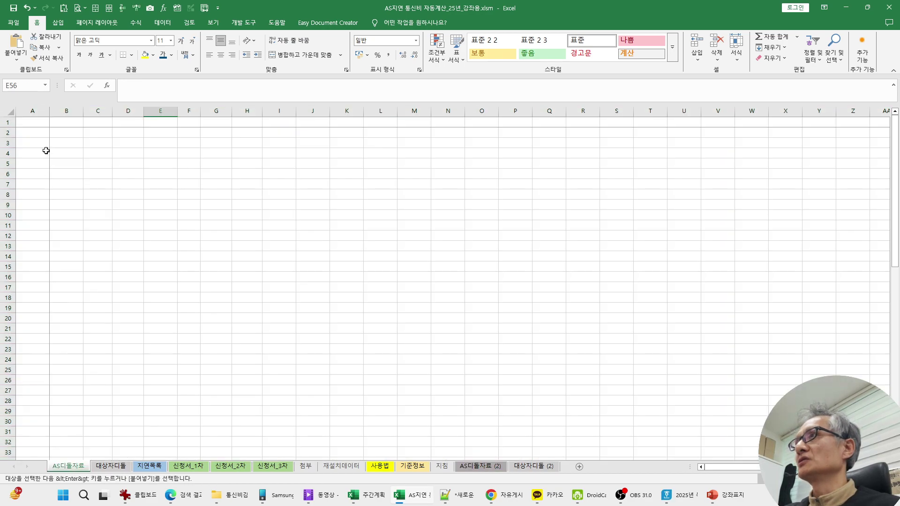
click(34, 125)
key(ctrl+v)
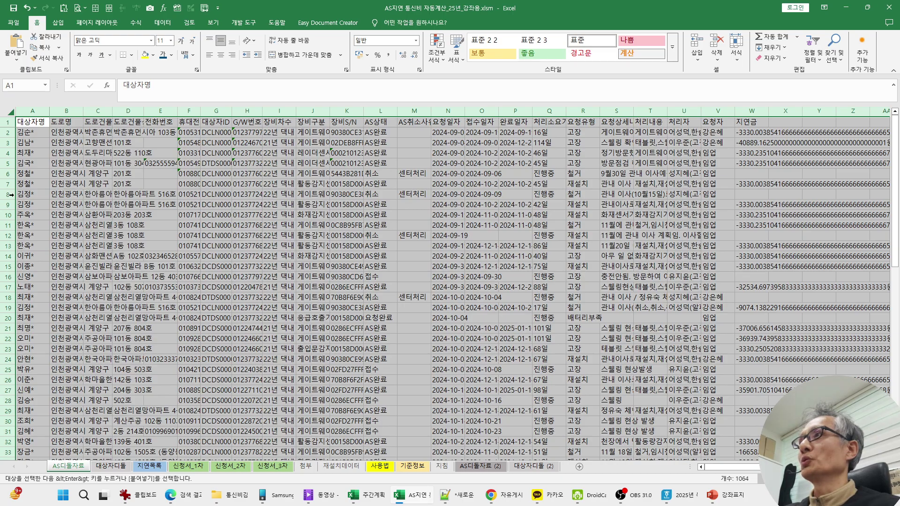
click(37, 207)
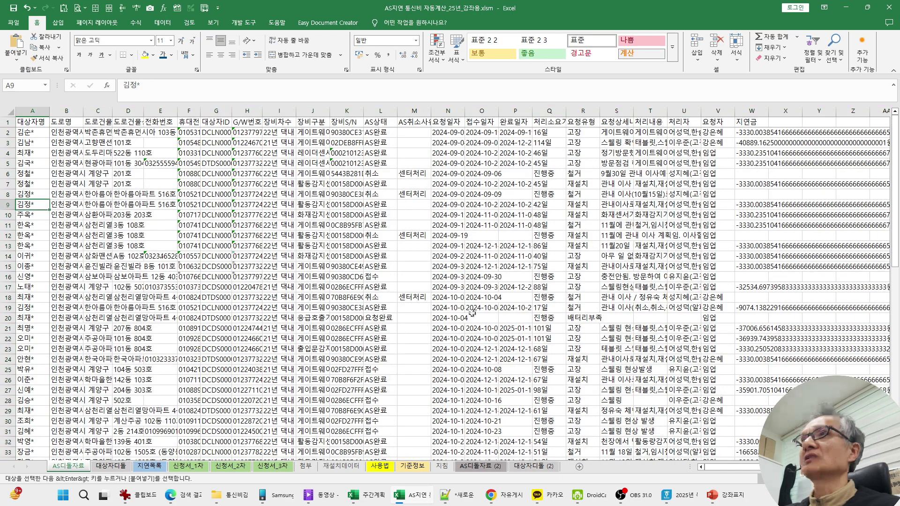
Step: Copy all data from the 대상자디돌 (2) sheet into the 대상자디돌 sheet starting at A1, and check both pasted sheets
click(534, 467)
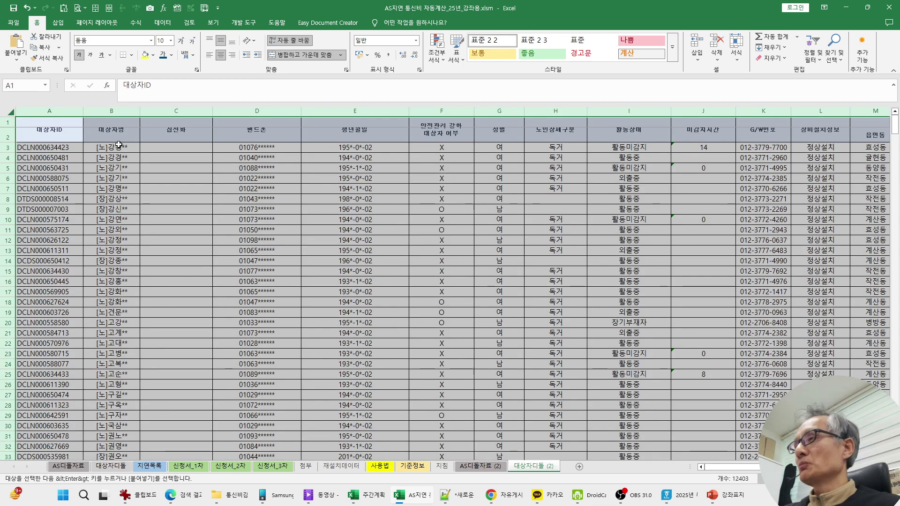
click(112, 466)
click(44, 127)
key(ctrl+v)
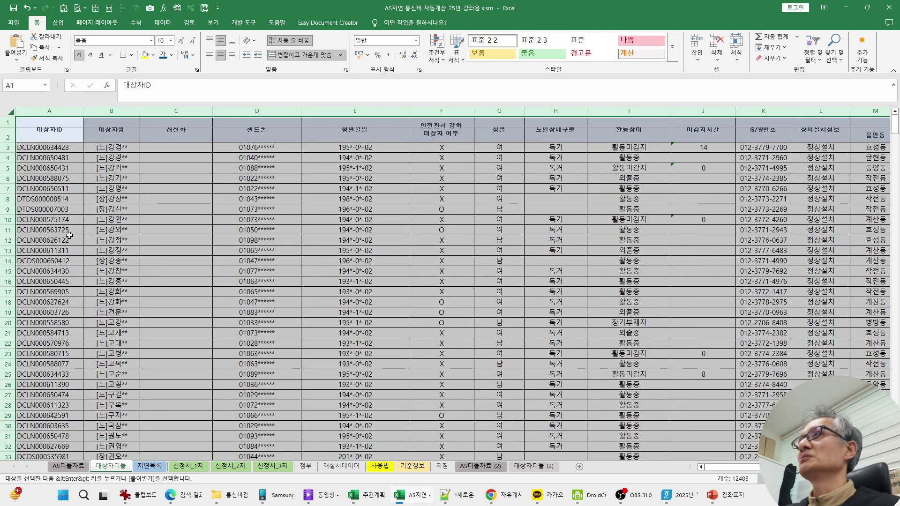
click(68, 234)
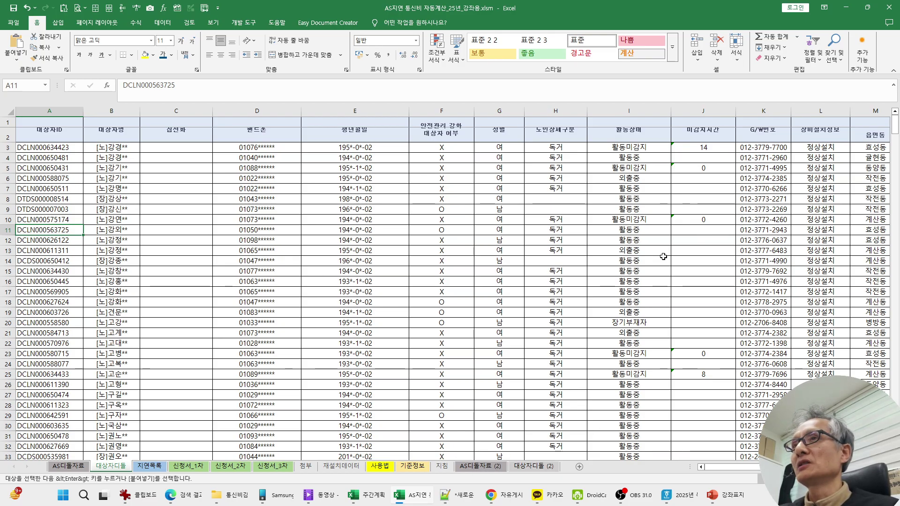
click(83, 467)
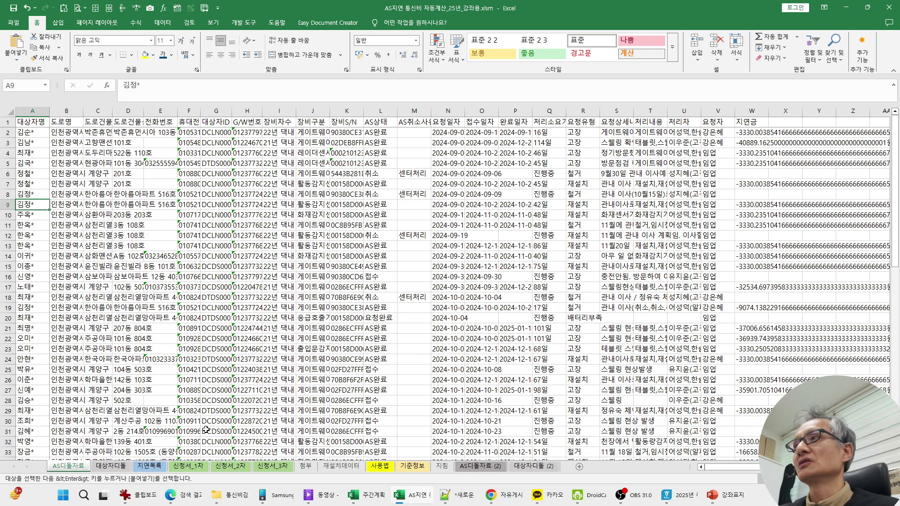
click(112, 466)
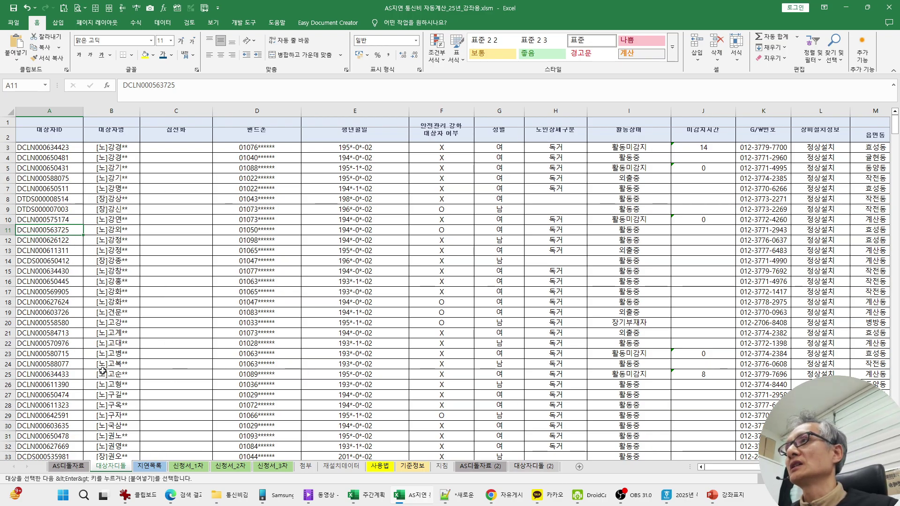
Step: Run the 조회 query on the 지연목록 sheet for 조회년도 2025년 and 조회월 1월, and dismiss the completion message
click(144, 467)
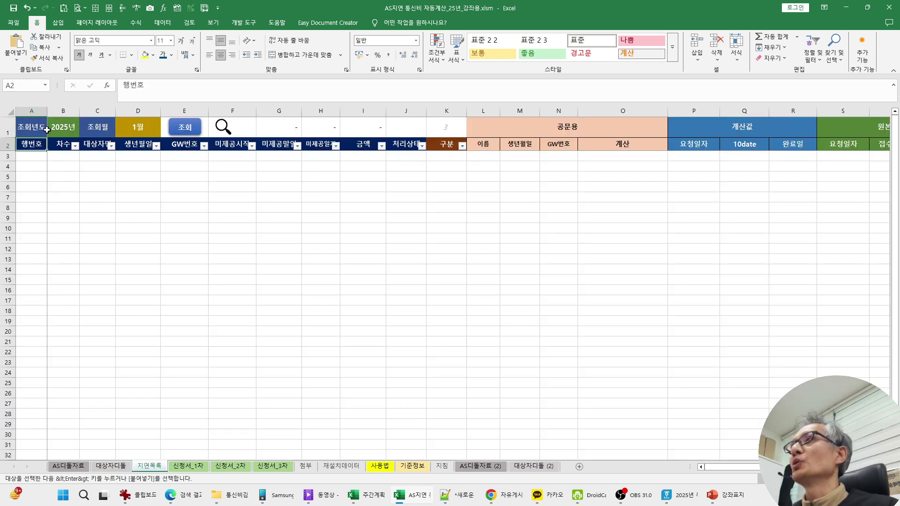
click(64, 130)
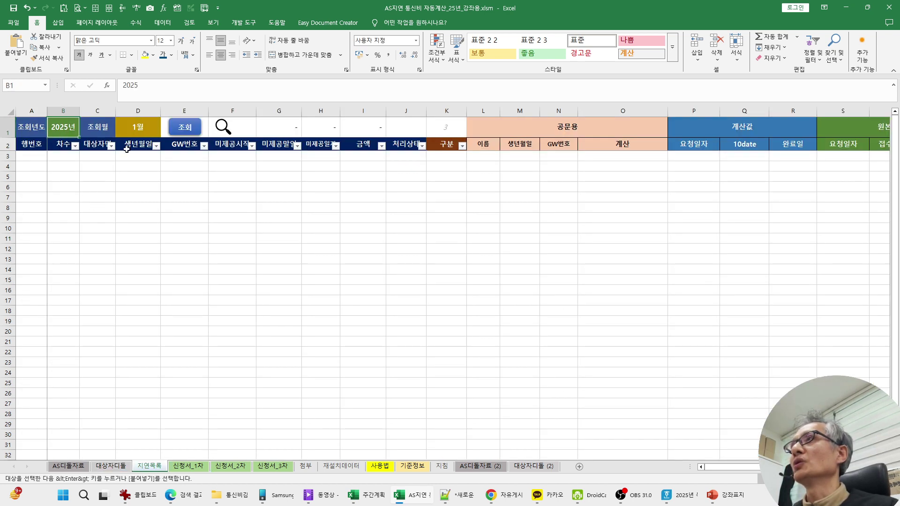
click(138, 126)
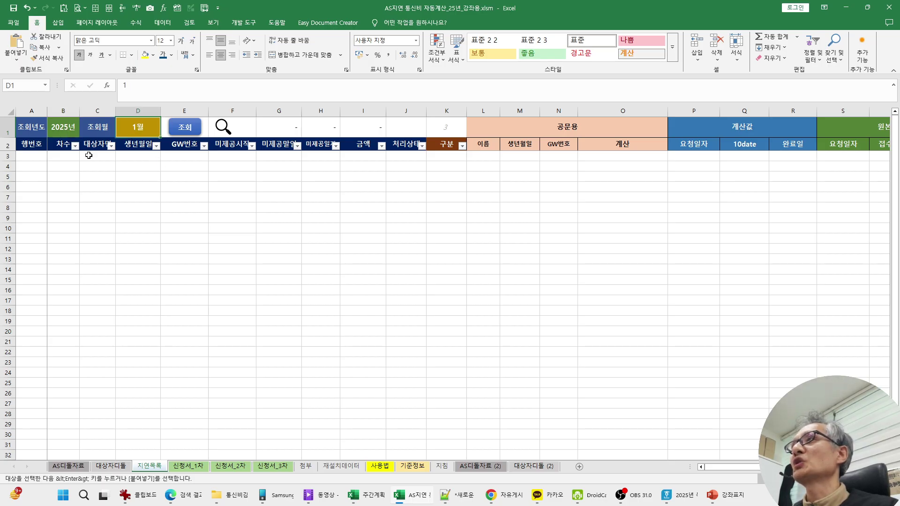
click(65, 132)
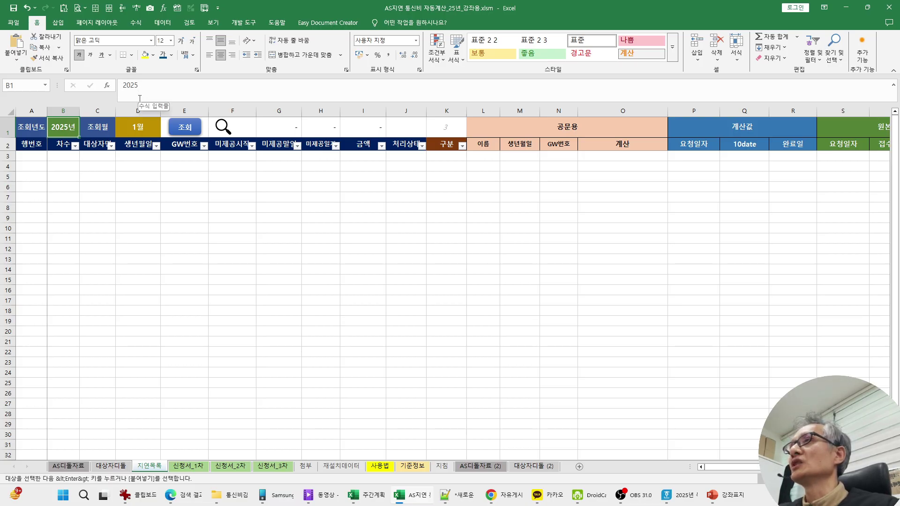
click(142, 129)
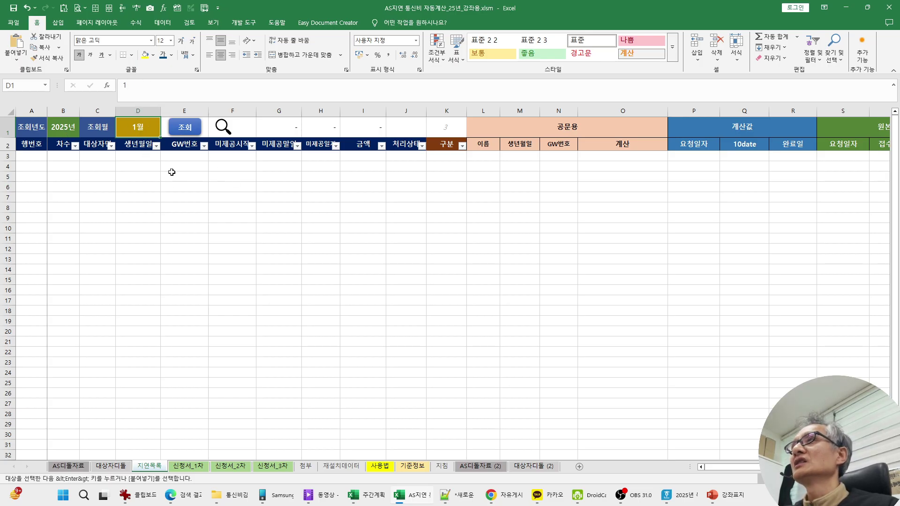
click(186, 128)
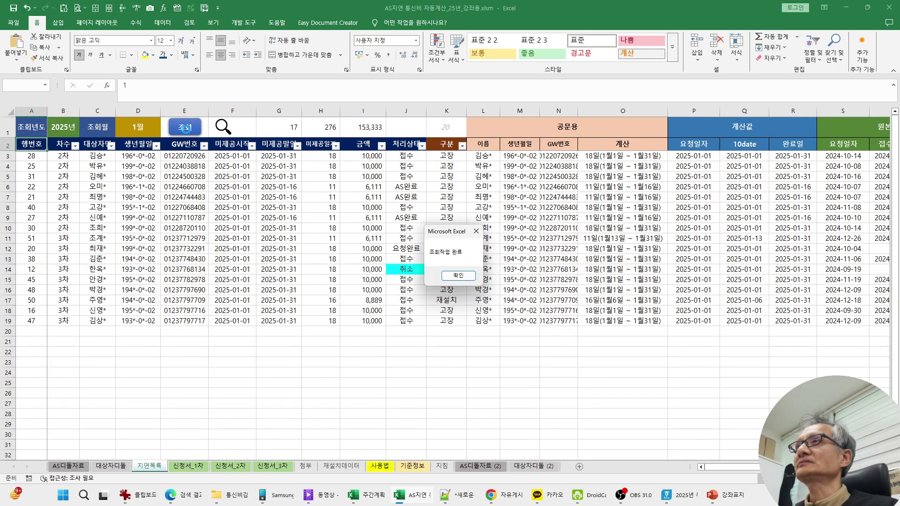
click(457, 276)
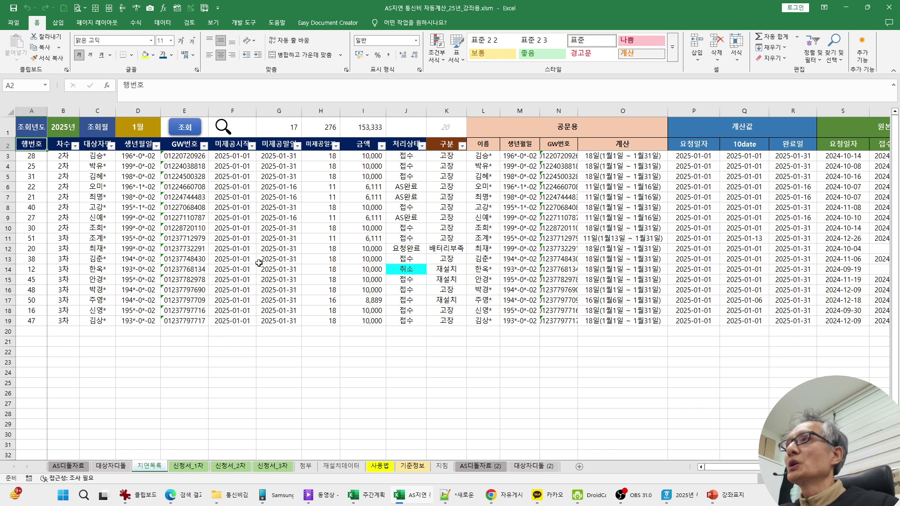
Step: View the AS details of the record with 처리상태 취소 in row 14 of 지연목록, and close the detail window
click(414, 271)
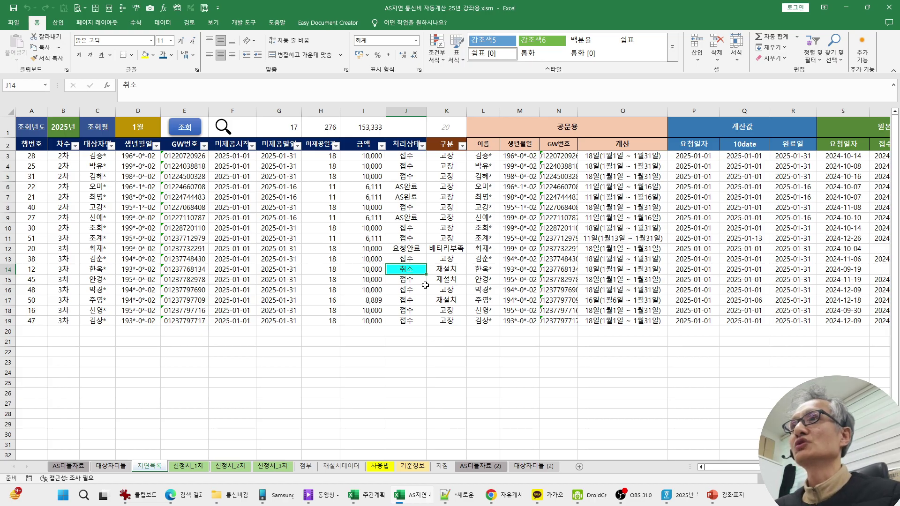
click(413, 280)
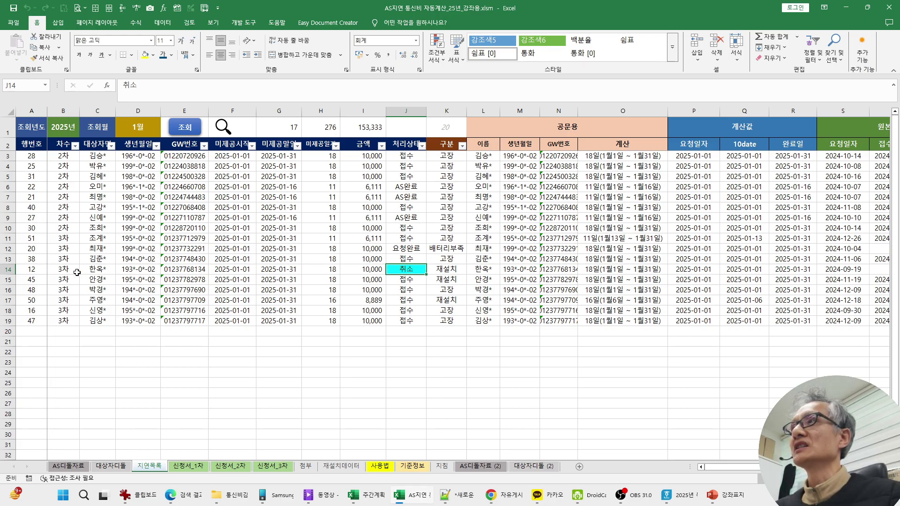
click(362, 268)
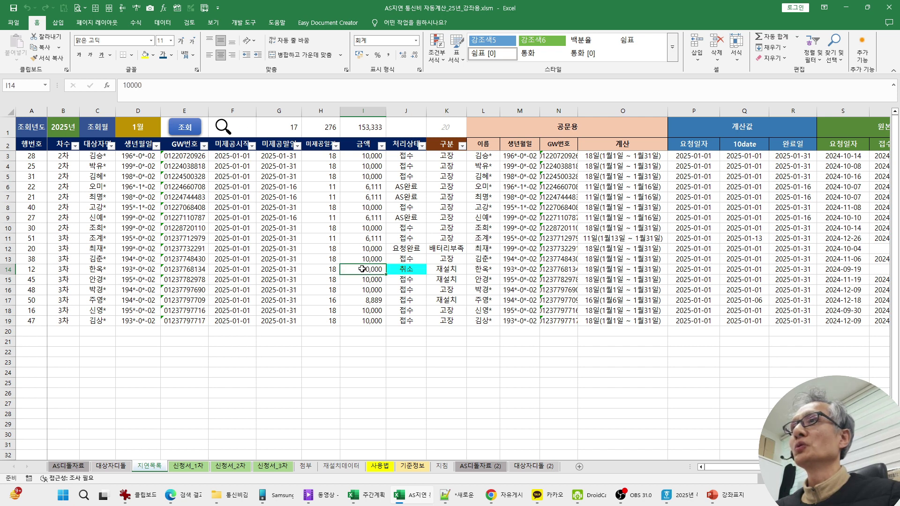
click(429, 269)
click(377, 268)
click(406, 268)
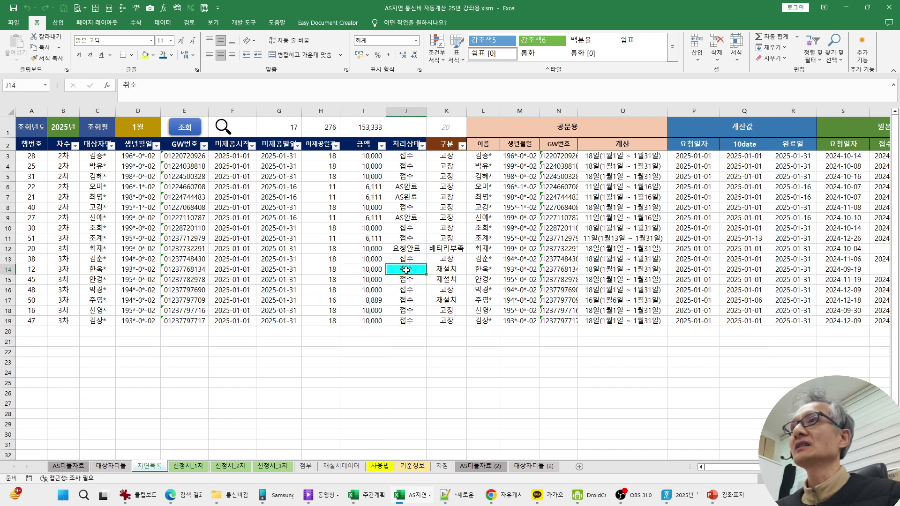
click(229, 134)
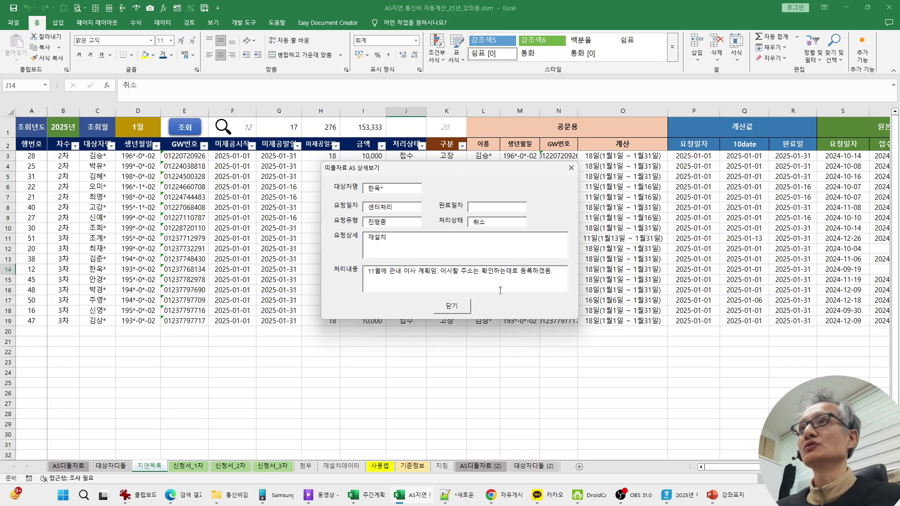
click(463, 309)
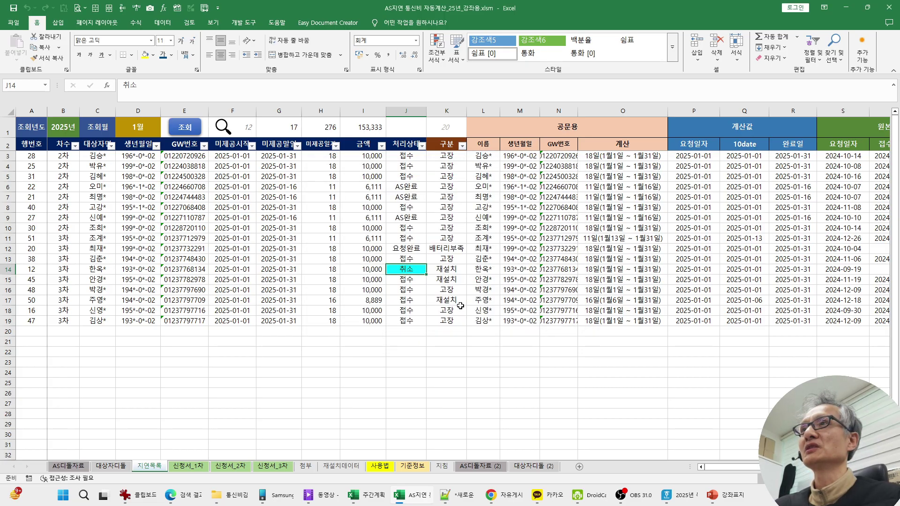
Step: View the AS details of the AS완료 record in row 7 of 지연목록, and close the detail window
click(406, 240)
click(396, 188)
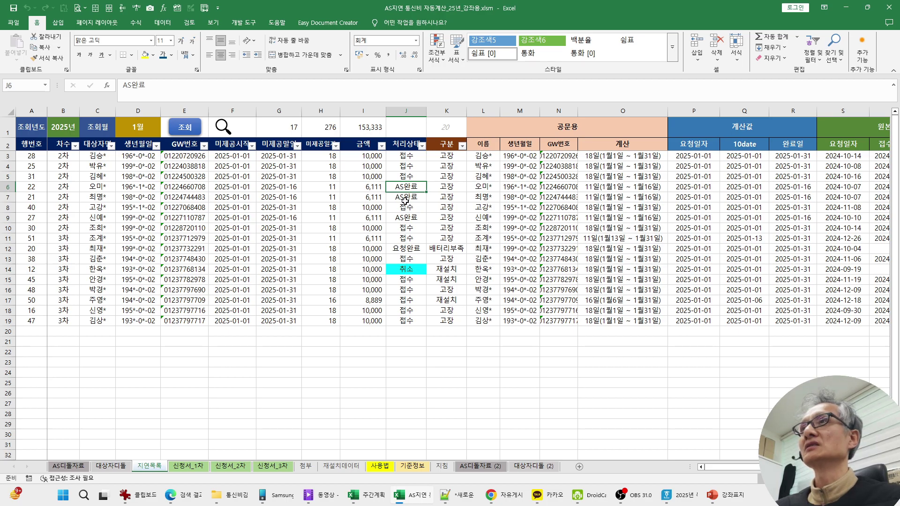
click(405, 199)
click(229, 132)
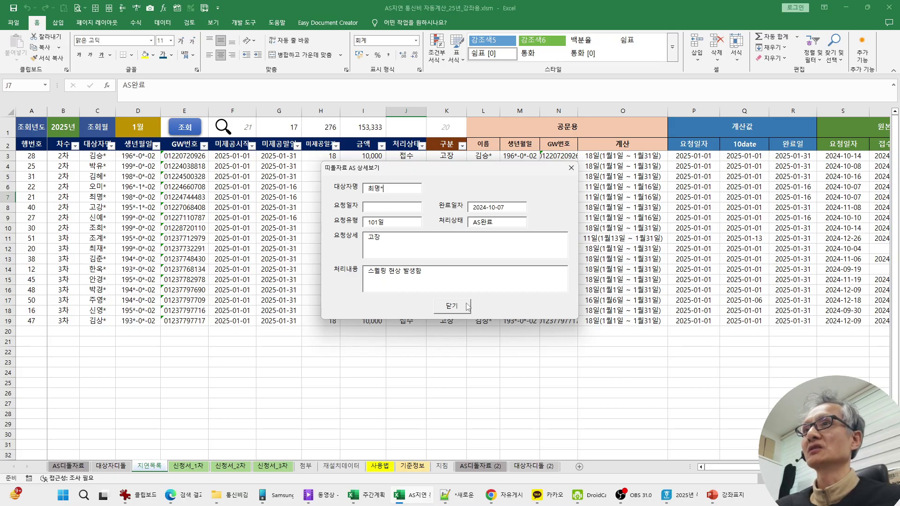
click(451, 306)
Step: Clear the 차수 value in cell B14 to exclude the 취소 record from the applications
click(411, 271)
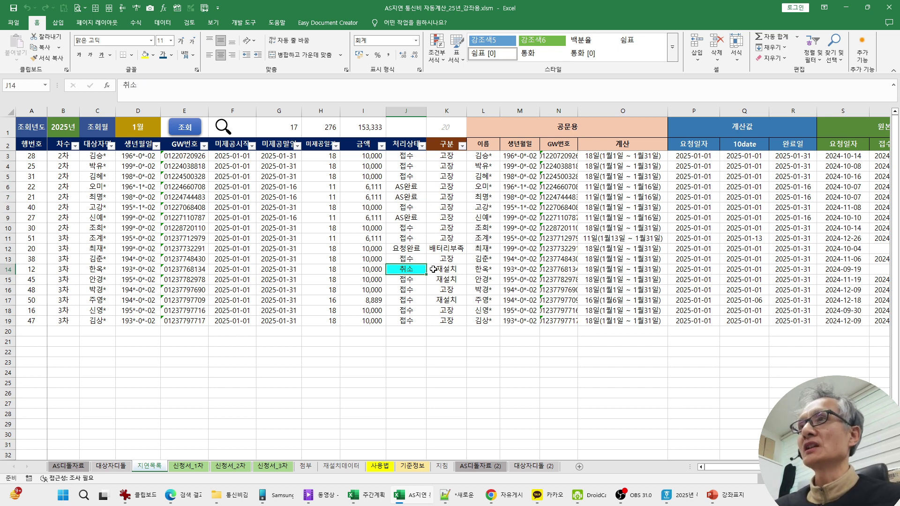
click(62, 270)
click(92, 272)
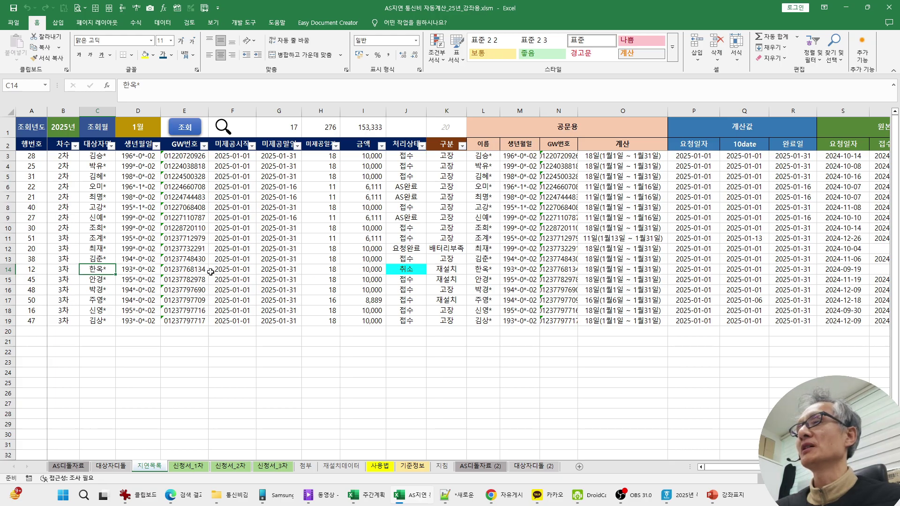
click(69, 270)
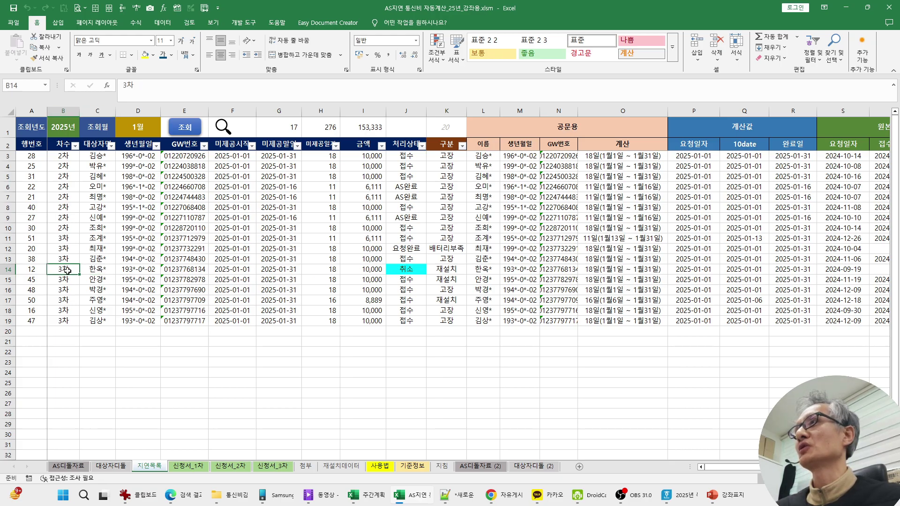
key(Delete)
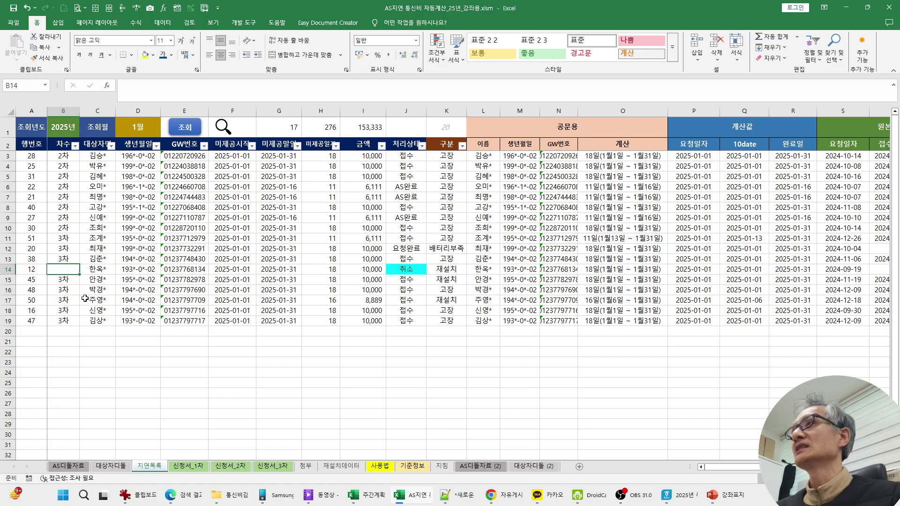
click(101, 300)
click(67, 271)
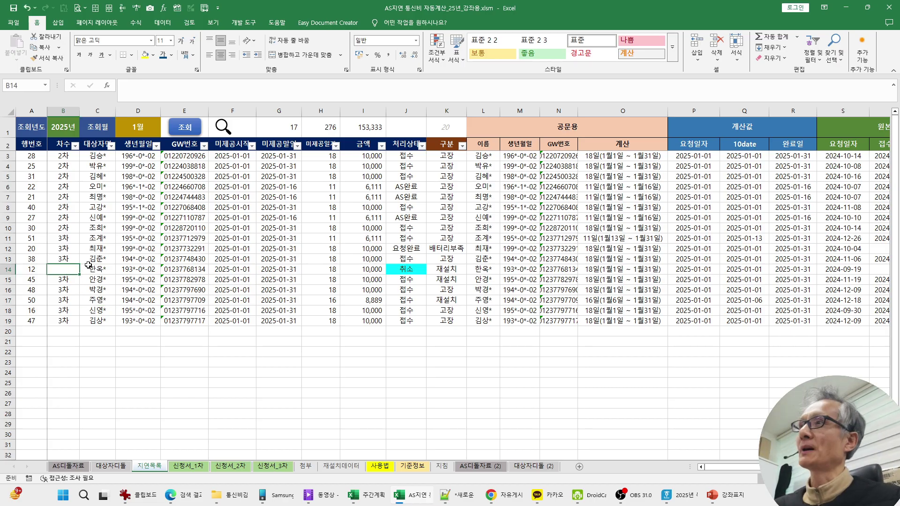
Step: Clear the 차수 value in cell B8 to exclude that 2차 record as well
click(67, 197)
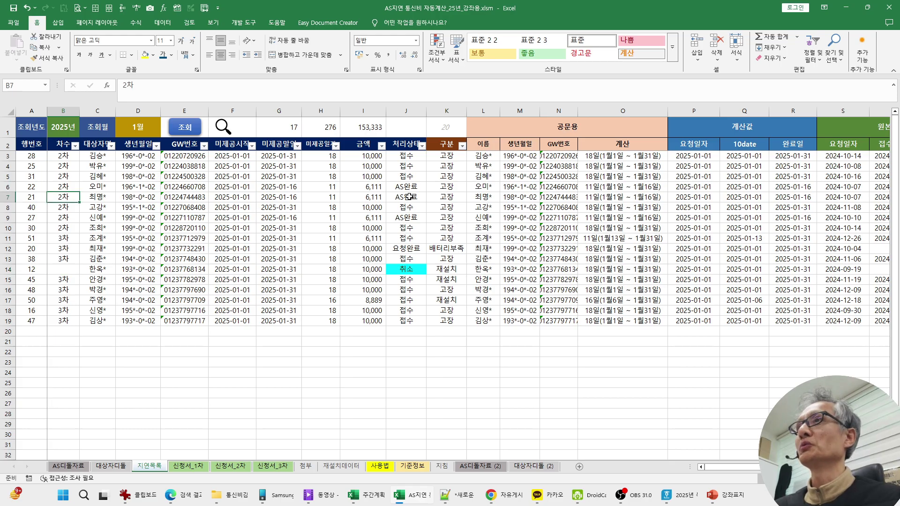
click(68, 209)
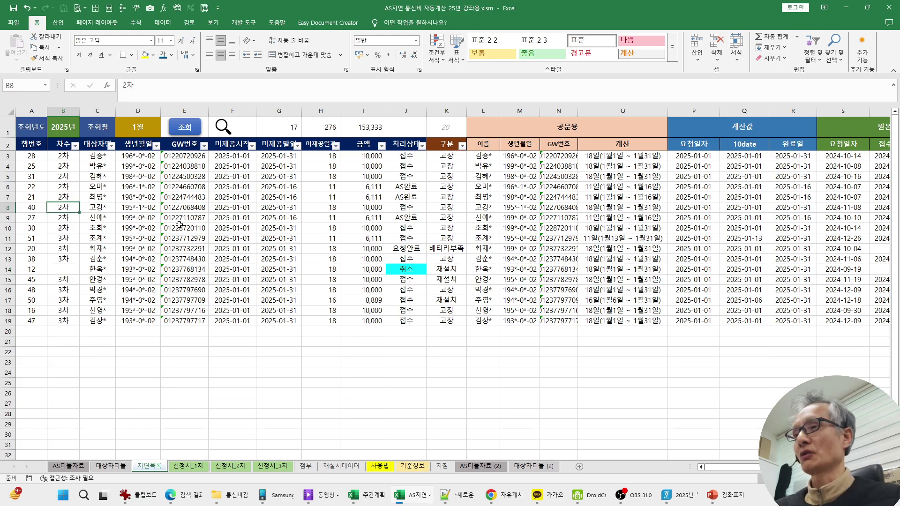
key(Delete)
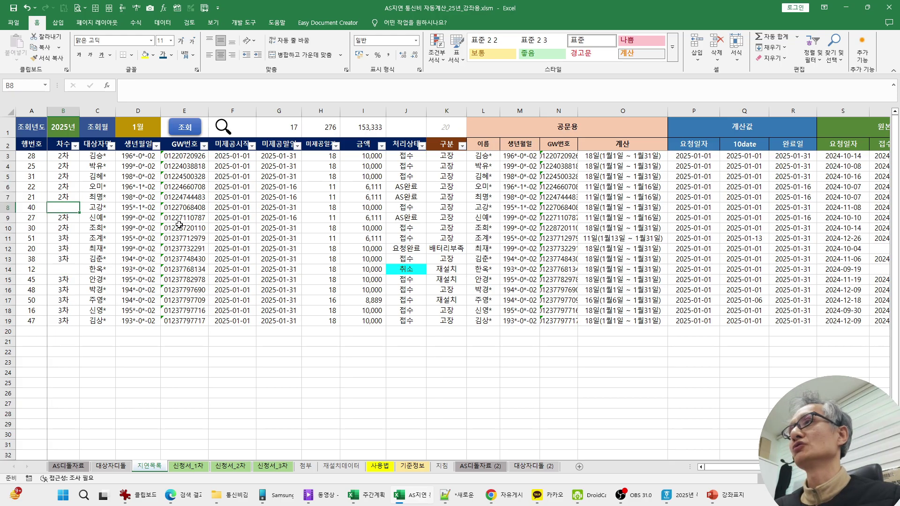
click(108, 259)
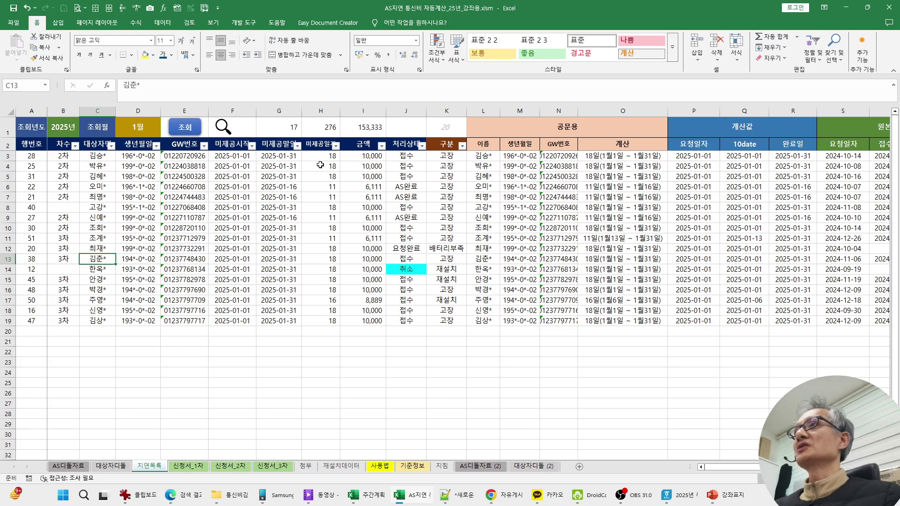
Step: Look through the three 신청서 sheets, then run 모두가져와 on 신청서_1차 and dismiss its messages
click(200, 467)
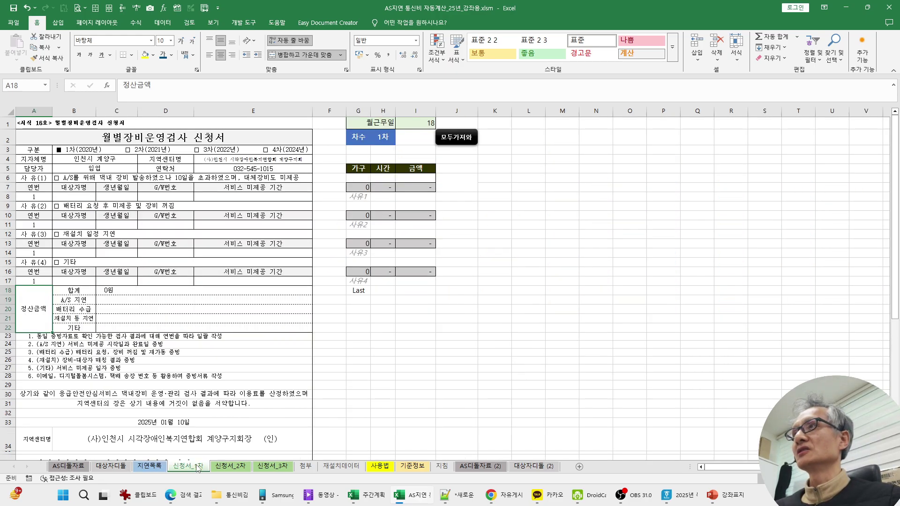
click(236, 467)
click(271, 467)
click(194, 467)
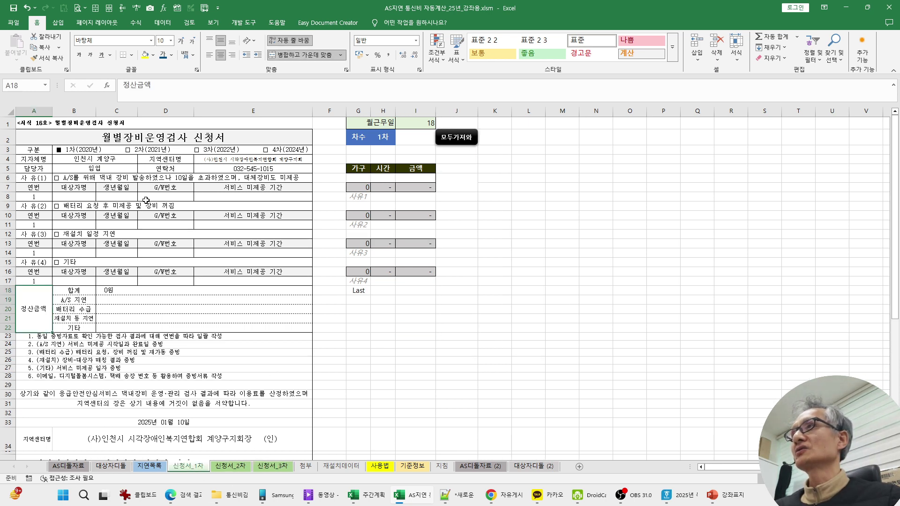
click(456, 141)
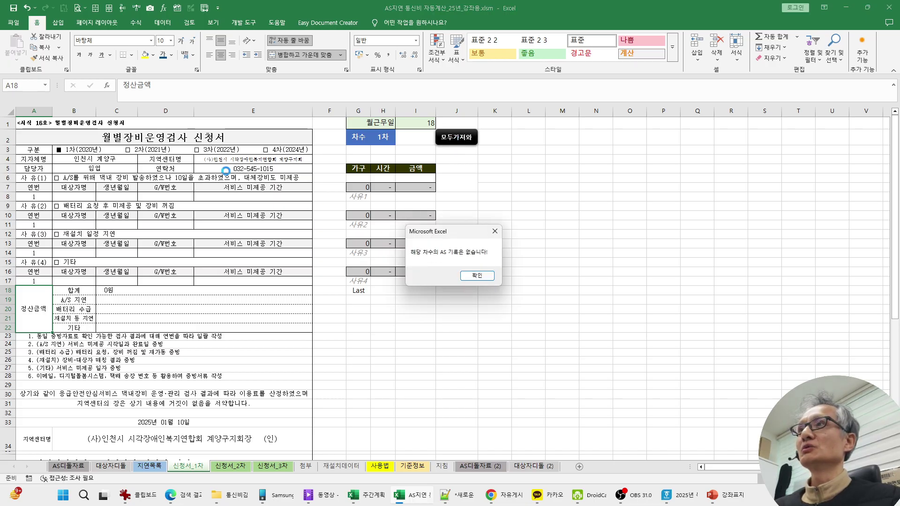
click(477, 276)
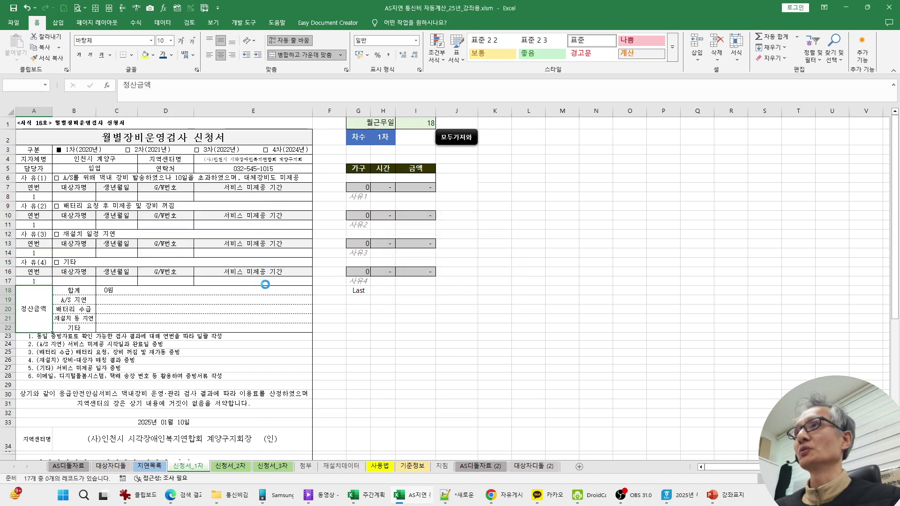
click(470, 279)
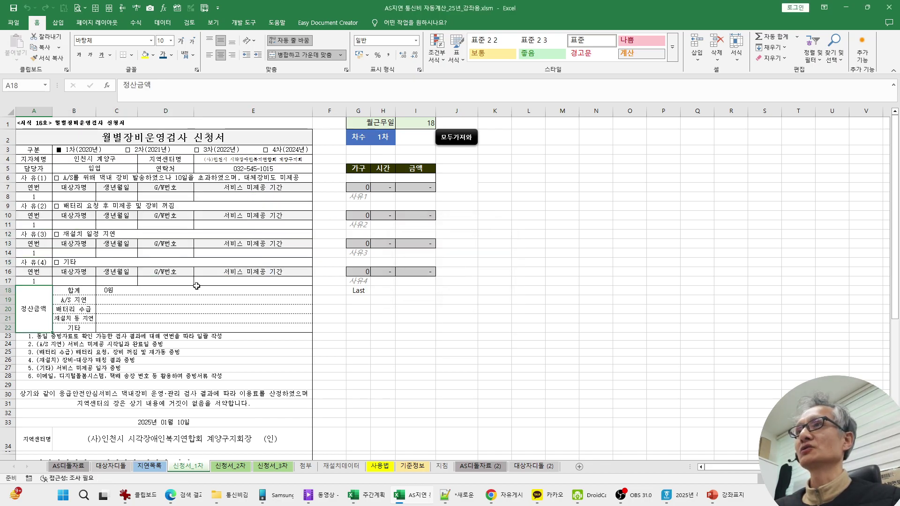
Step: Fill the 신청서_2차 application with 모두가져와, run it a second time, and dismiss the completion messages
click(237, 466)
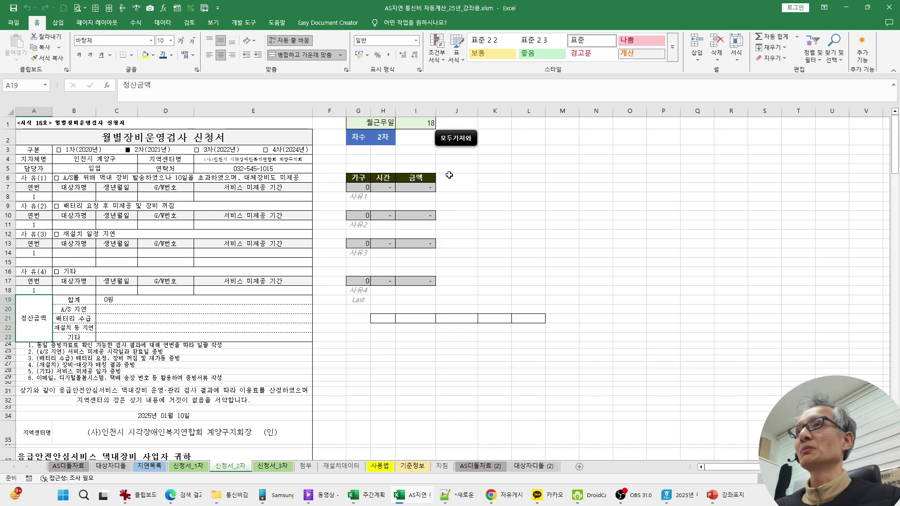
click(455, 137)
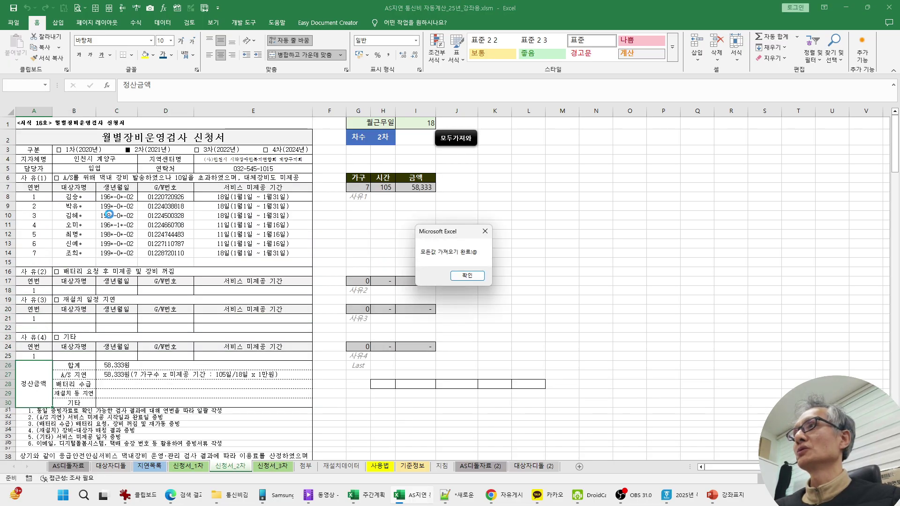
click(470, 281)
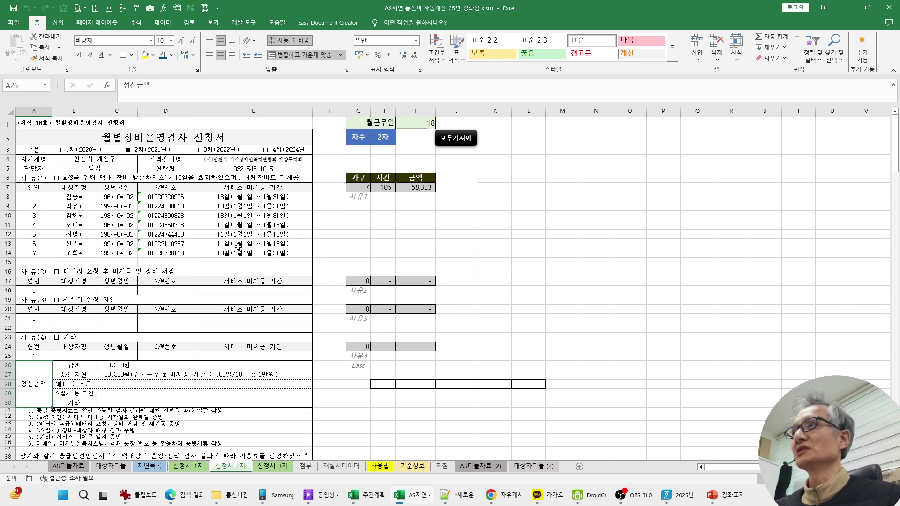
click(457, 138)
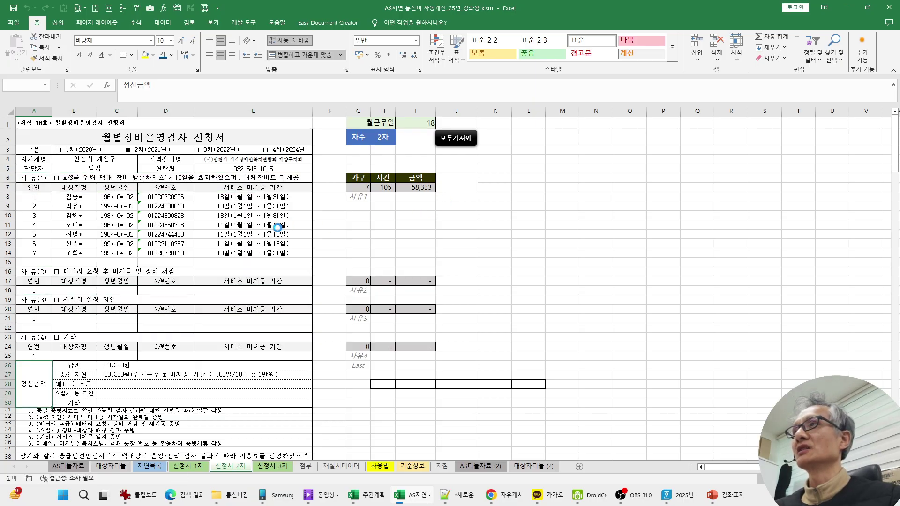
click(468, 276)
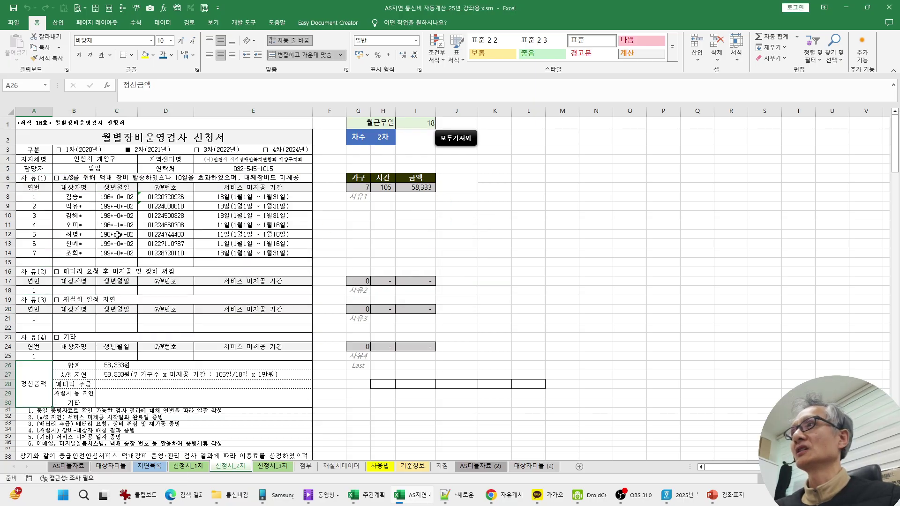
Step: Review the row 11 recipient's entry and the 합계 settlement amount on the 신청서_2차 sheet
click(69, 228)
click(177, 223)
click(244, 224)
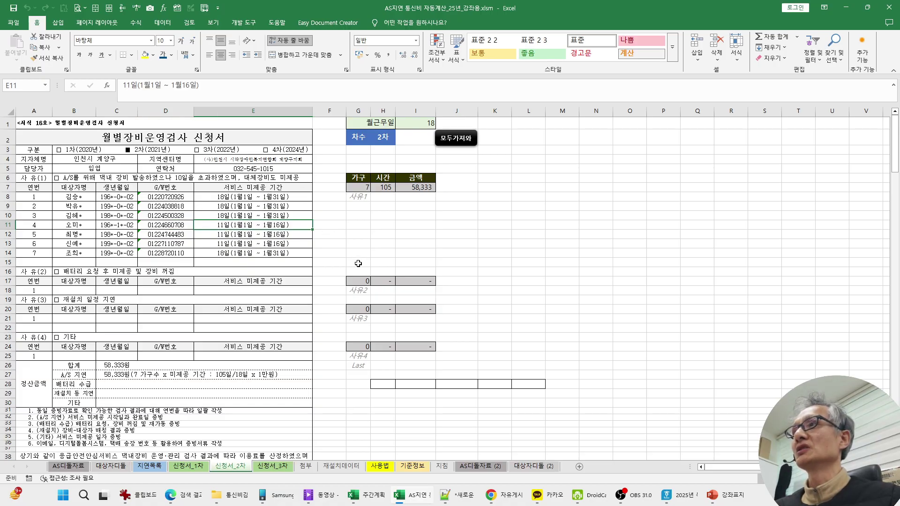
scroll(354, 261, down, 2)
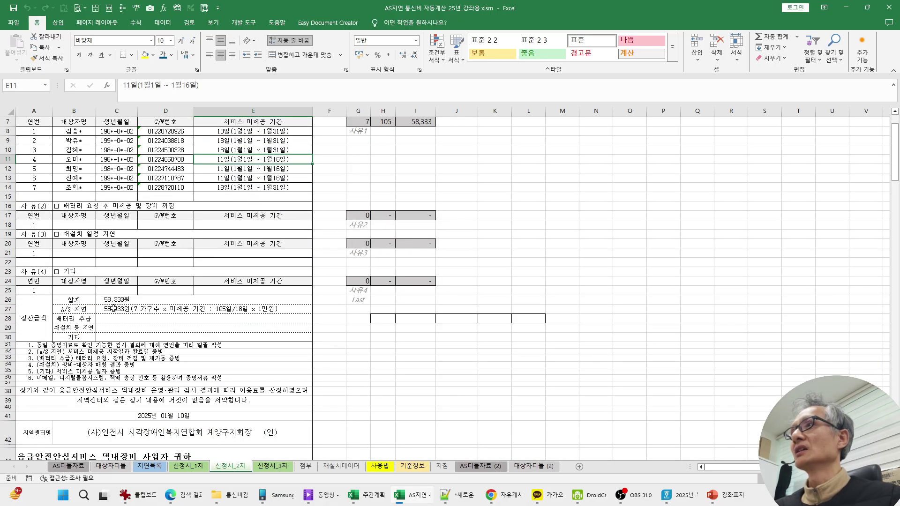
click(112, 302)
scroll(298, 297, up, 1)
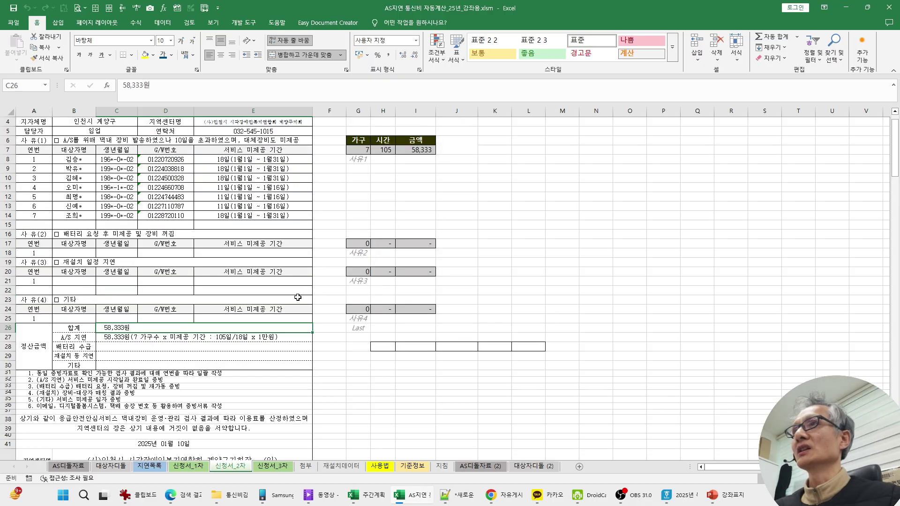
Step: Fill the 신청서_3차 application with 모두가져와, run it again, and check the 합계 amount in cell C26
click(271, 467)
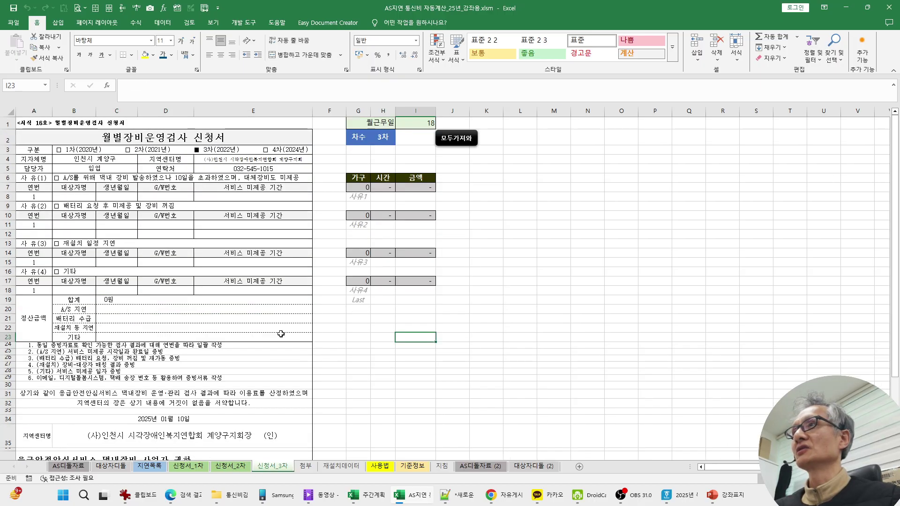
click(463, 139)
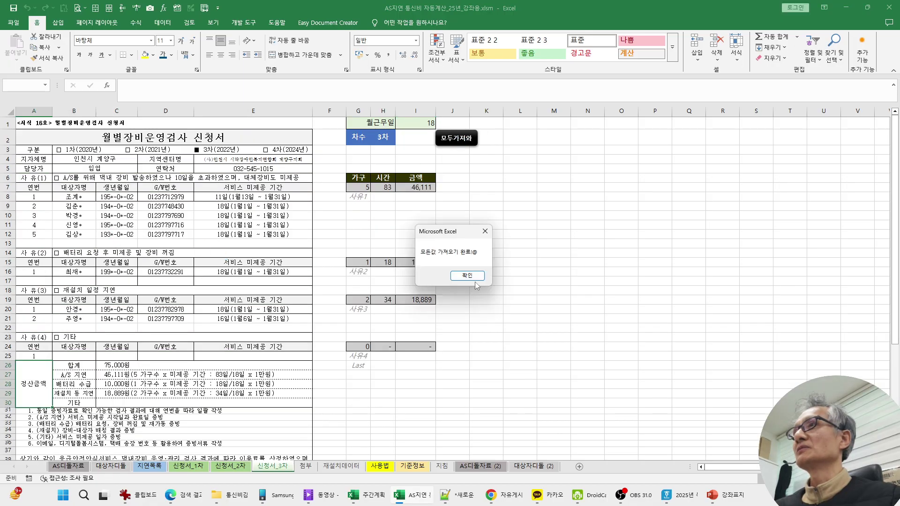
click(473, 278)
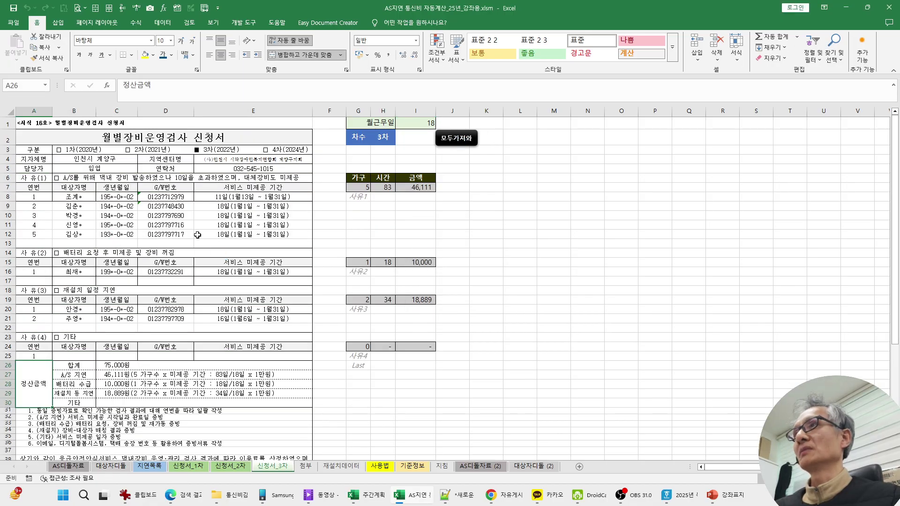
click(457, 142)
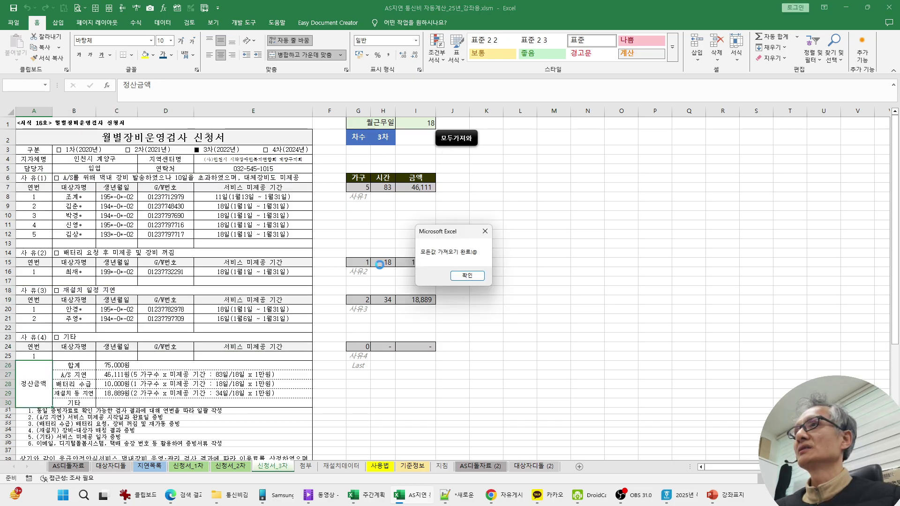
click(468, 276)
click(119, 368)
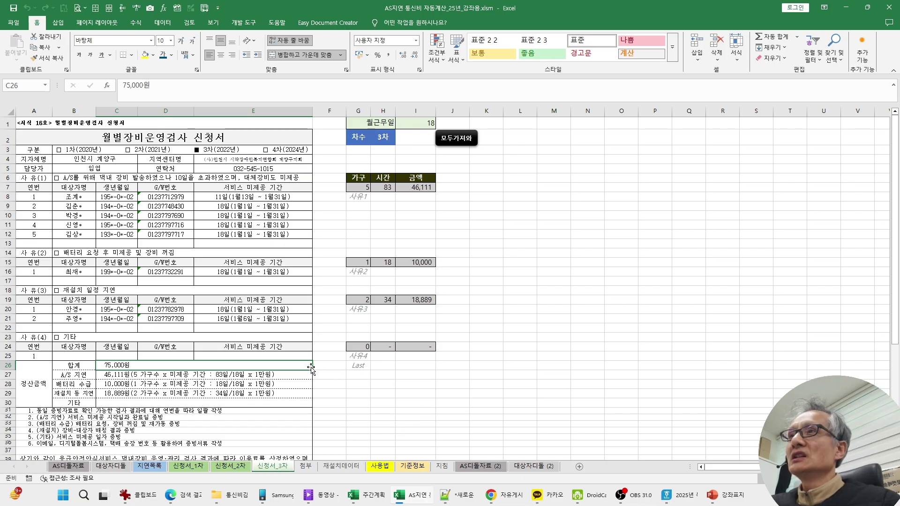
Step: Examine the 재설치데이터 sheet's 재설치 records and its 대상자명, 대상자ID, G/W번호, 장비차수, 요청일자, 완료일자 and 요청유형 columns
click(342, 466)
click(244, 318)
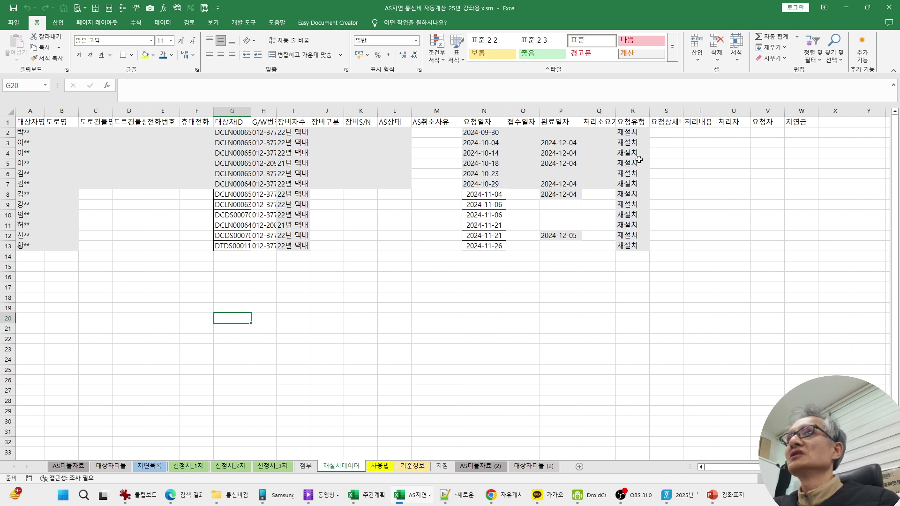
drag(638, 136, 643, 247)
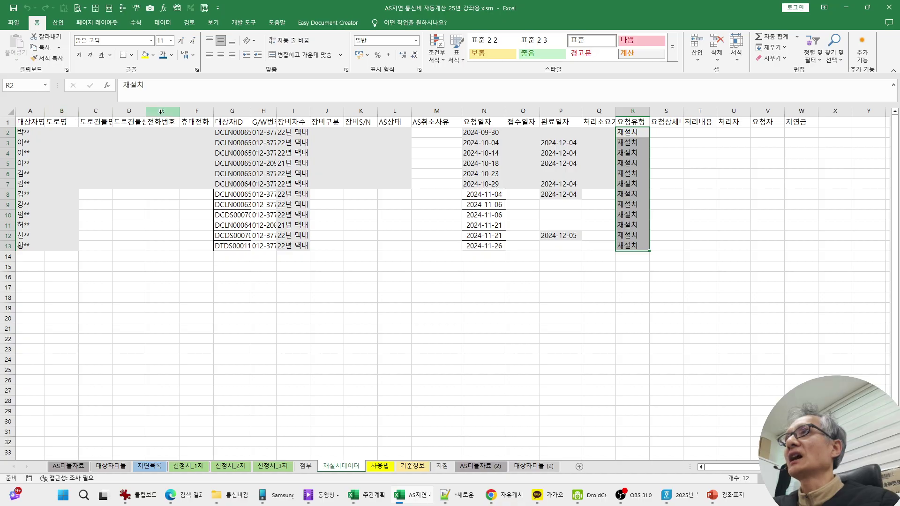
click(33, 154)
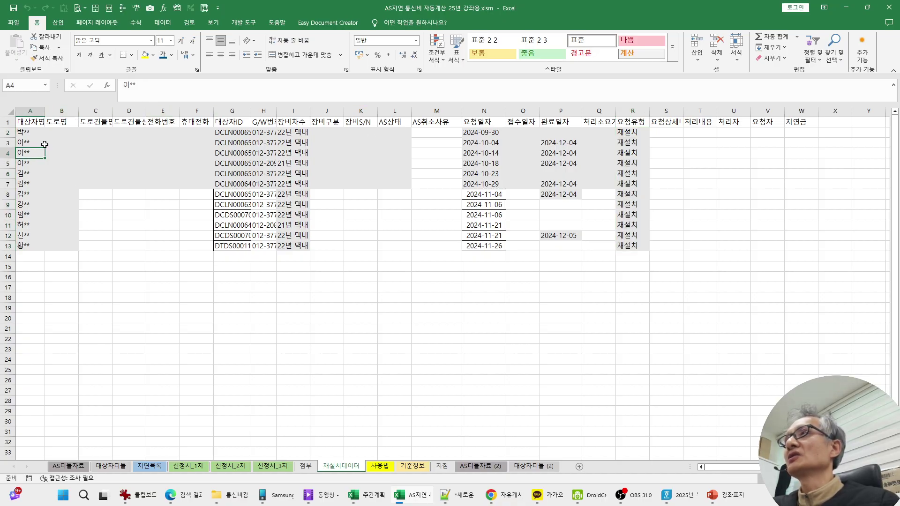
click(35, 133)
click(233, 132)
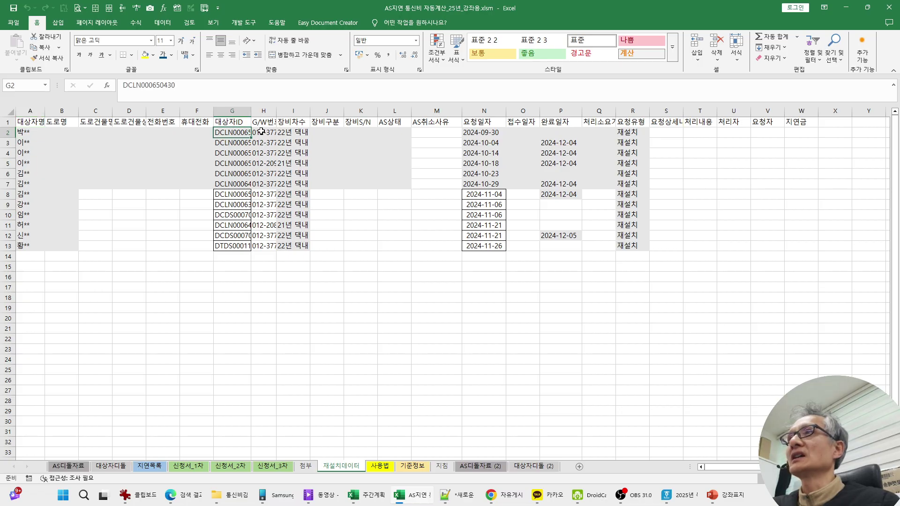
click(263, 123)
click(289, 124)
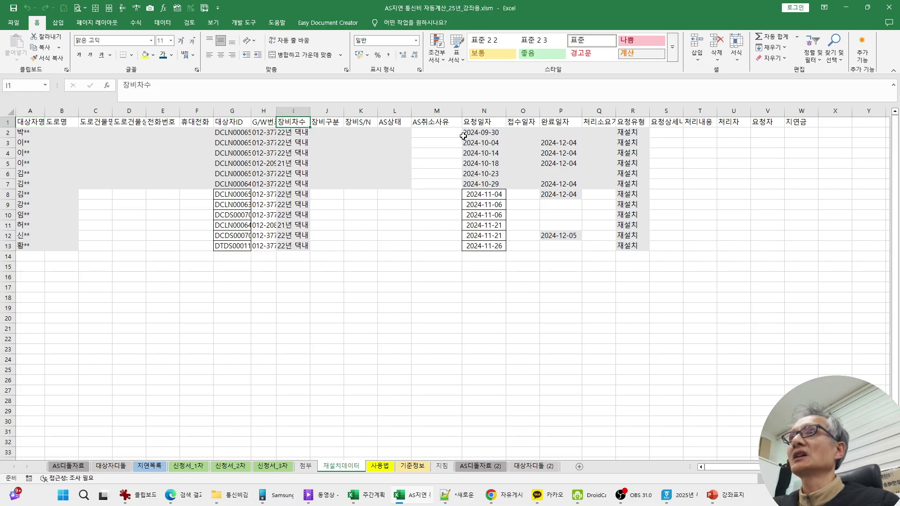
click(485, 123)
click(554, 122)
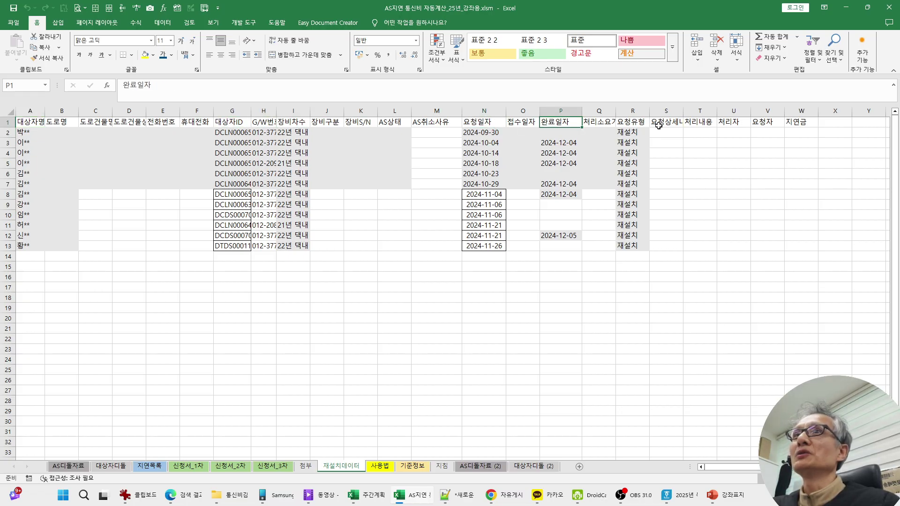
click(635, 122)
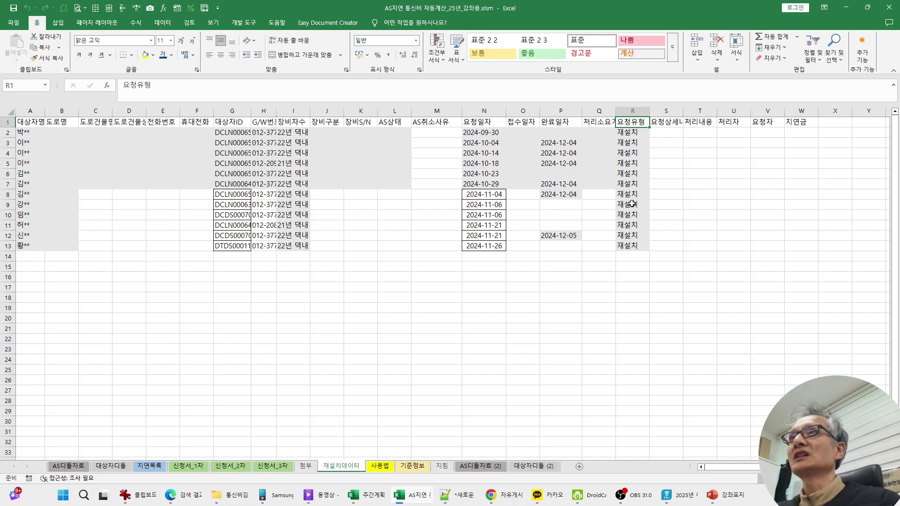
Step: Copy the reinstallation records in A2:R13 of 재설치데이터 and paste them below the last AS디돌자료 record, starting at A55
drag(23, 131, 632, 247)
key(ctrl+c)
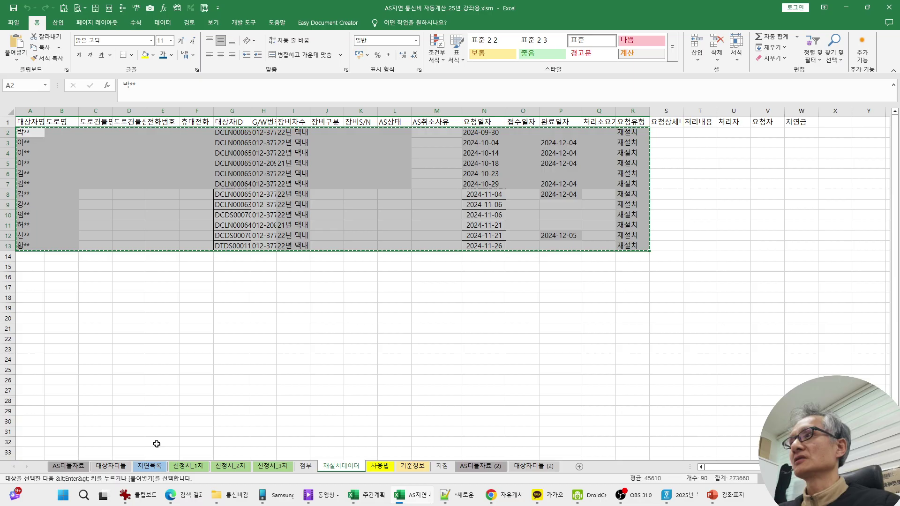
click(68, 467)
scroll(80, 271, down, 17)
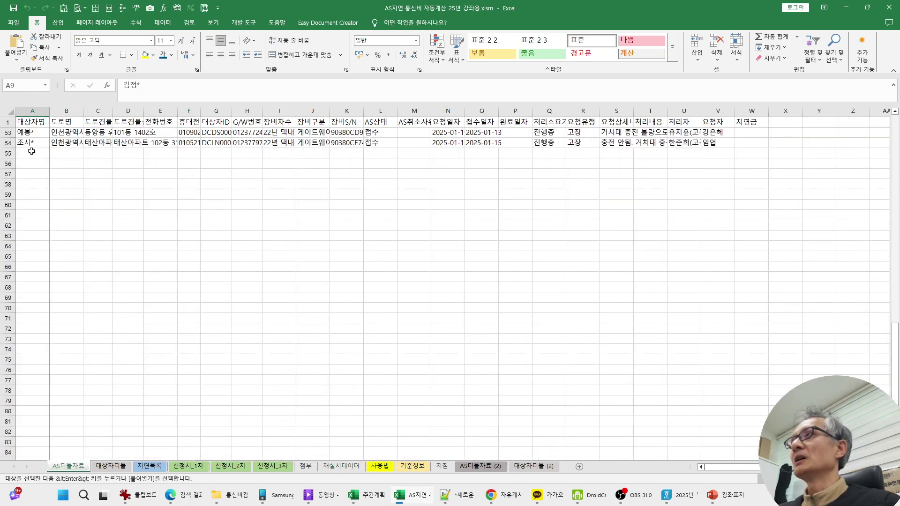
click(31, 151)
key(ctrl+v)
click(380, 313)
scroll(436, 322, up, 3)
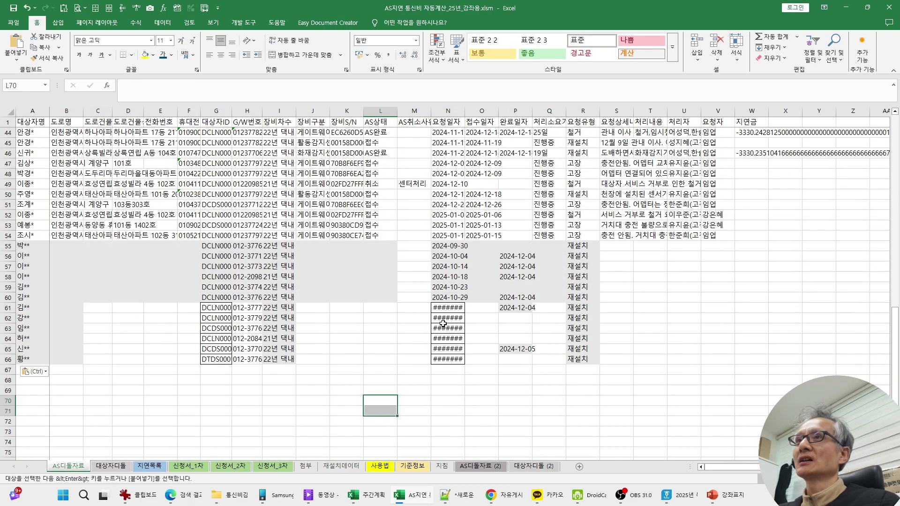
scroll(421, 318, up, 2)
scroll(298, 276, down, 1)
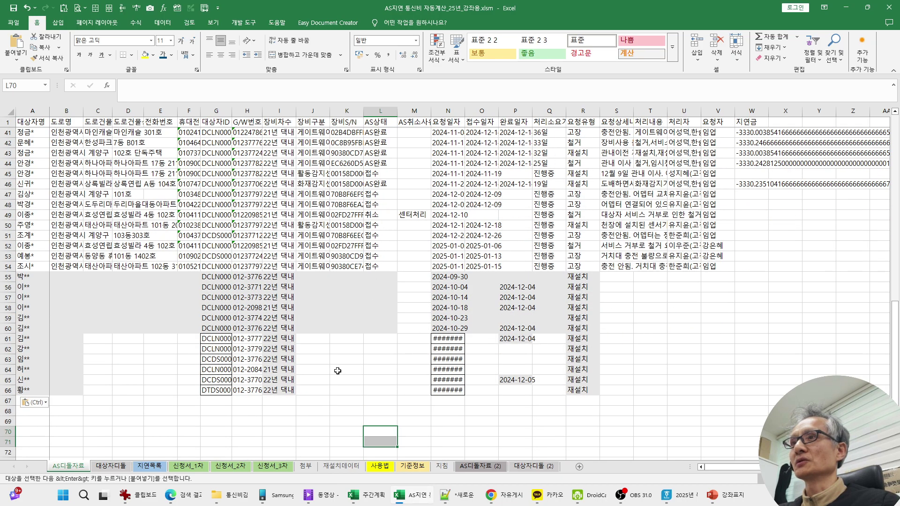
Step: Rerun 조회 for January 2025 on 지연목록, dismiss its completion message, and check the 재설치 entries in K20:K25
click(150, 466)
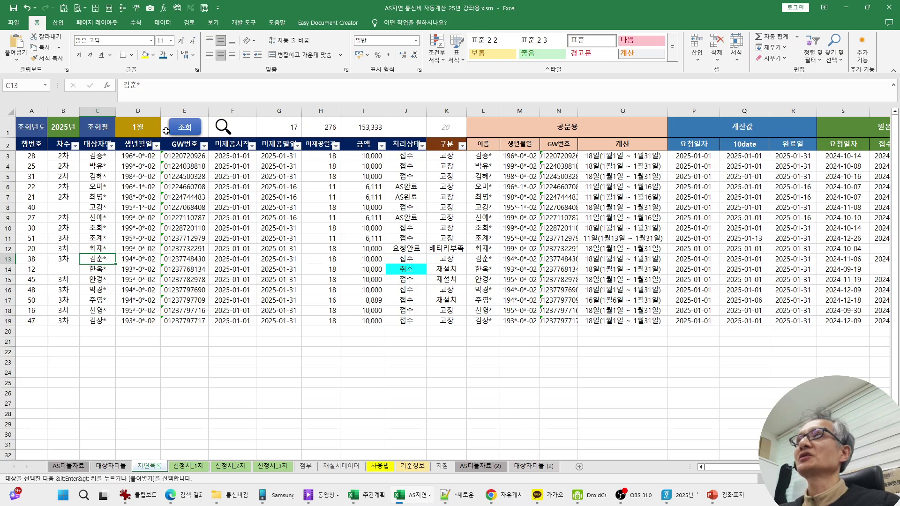
click(188, 134)
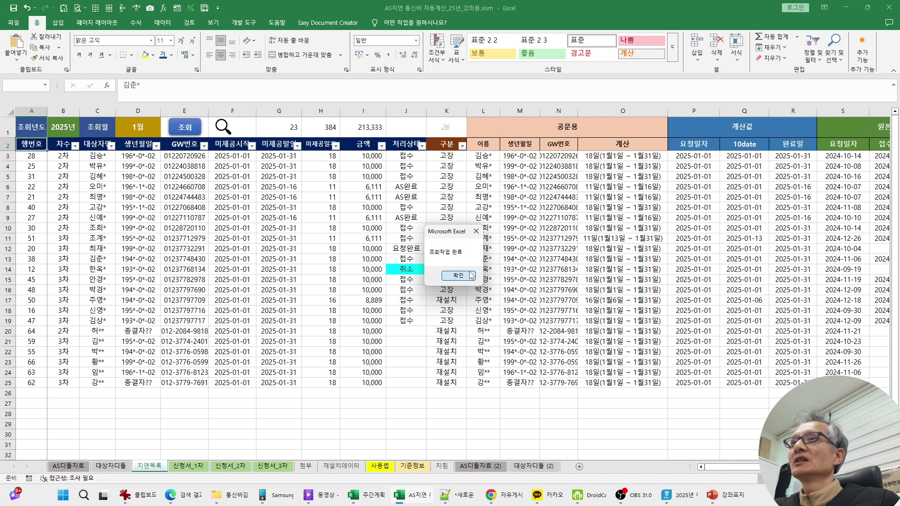
click(471, 275)
drag(446, 334, 449, 383)
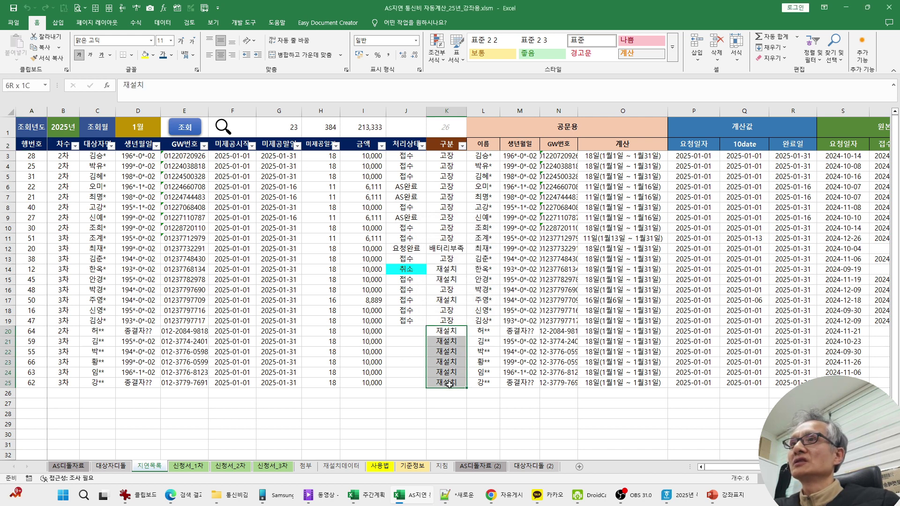
click(451, 352)
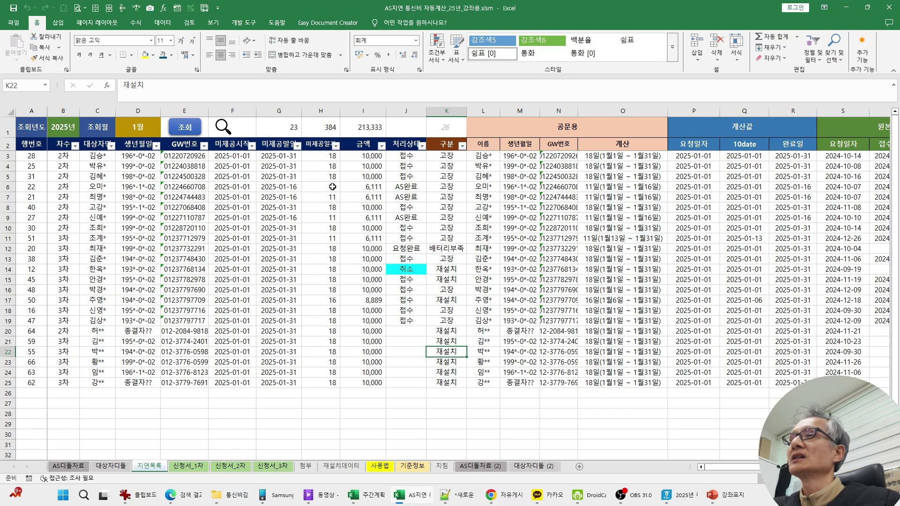
Step: Clear the 차수 value in B14 for the 취소 record on 지연목록
click(431, 269)
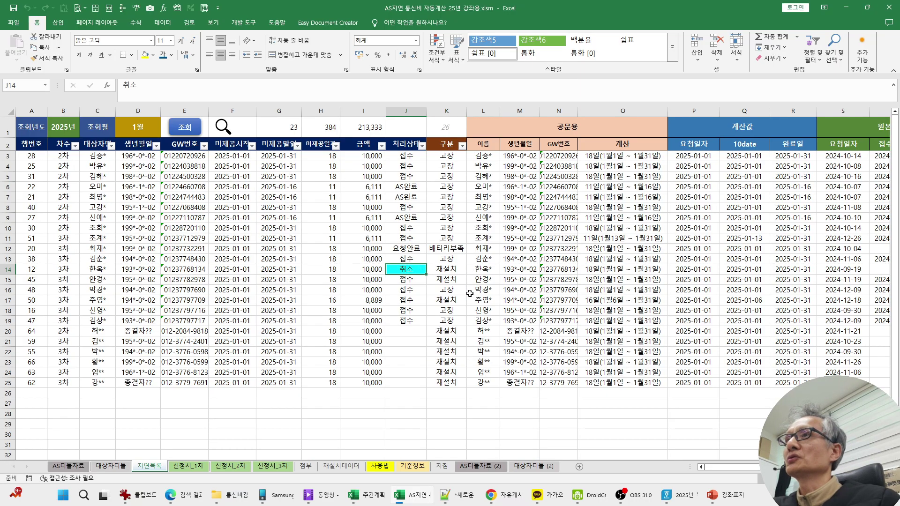
key(Left)
key(Left)
key(Right)
key(Right)
key(Left)
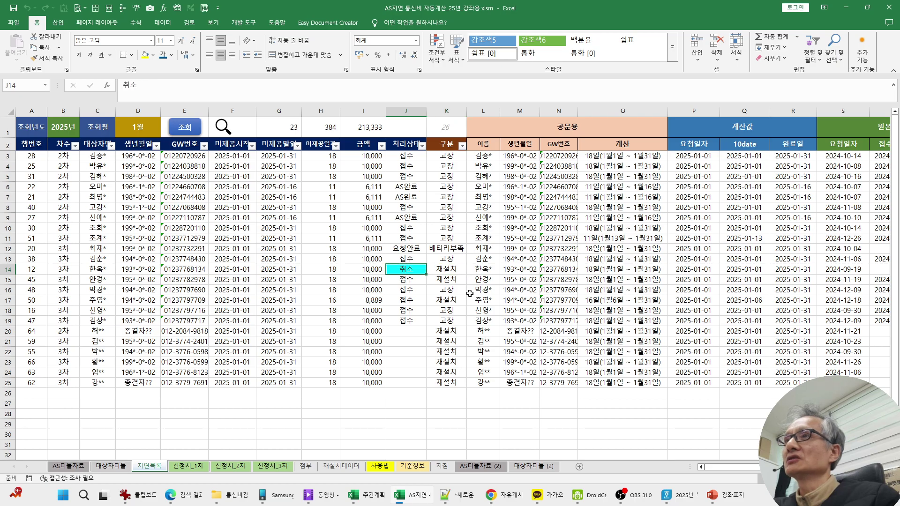
key(Left)
key(Left)
key(Left)
key(Left)
key(Left)
key(Left)
key(Left)
key(Left)
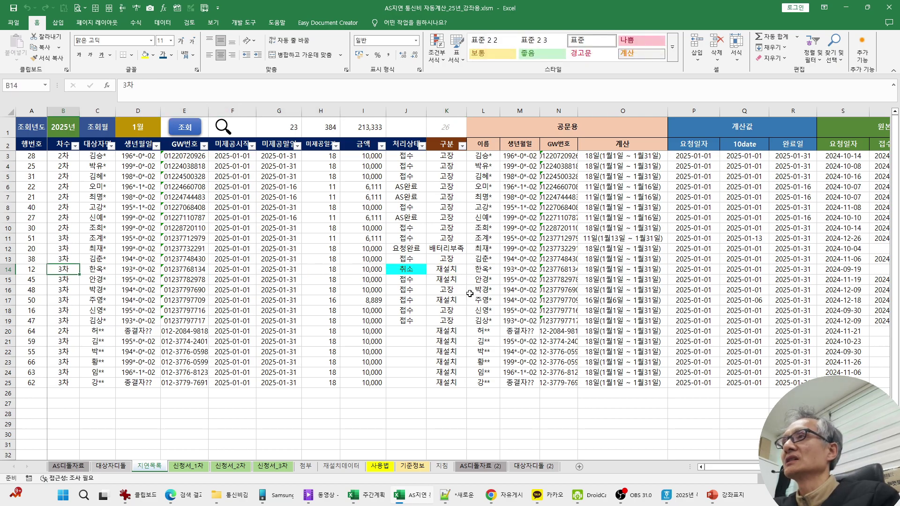
key(Delete)
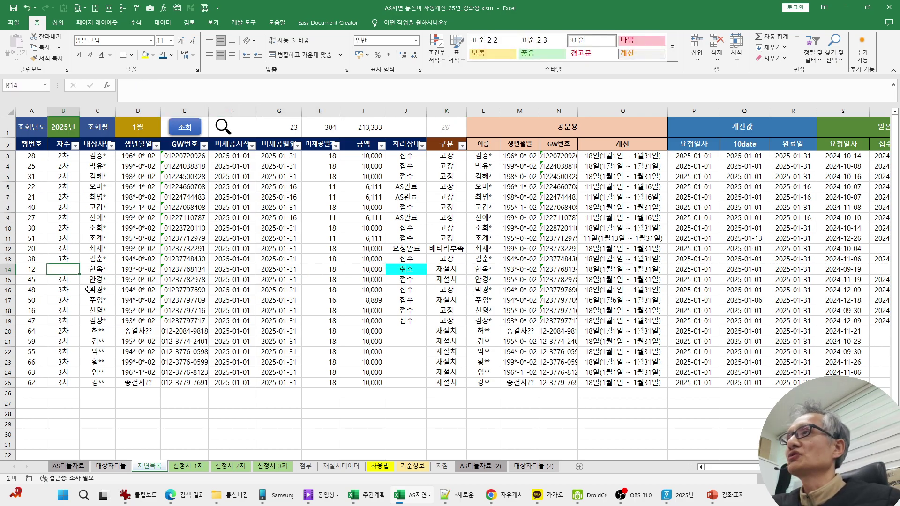
click(66, 281)
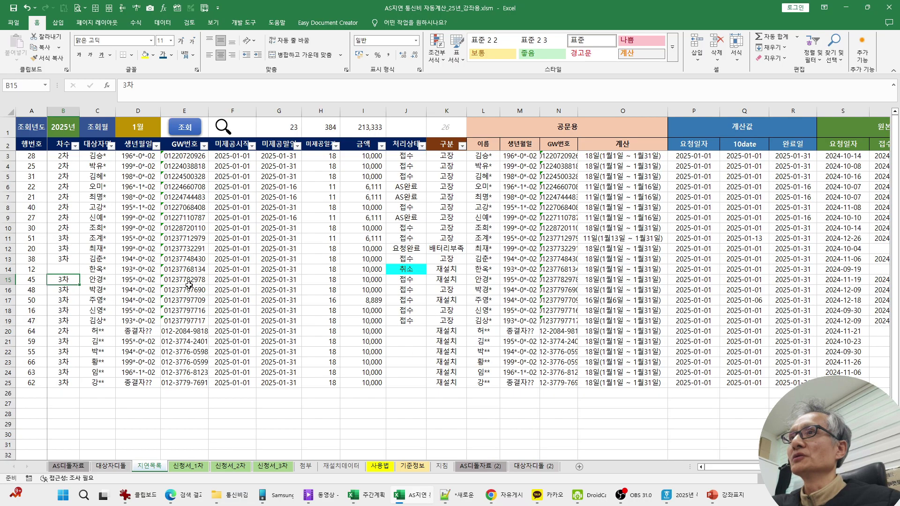
Step: Rerun 모두가져와 on the 신청서_1차 sheet and dismiss its messages
click(201, 467)
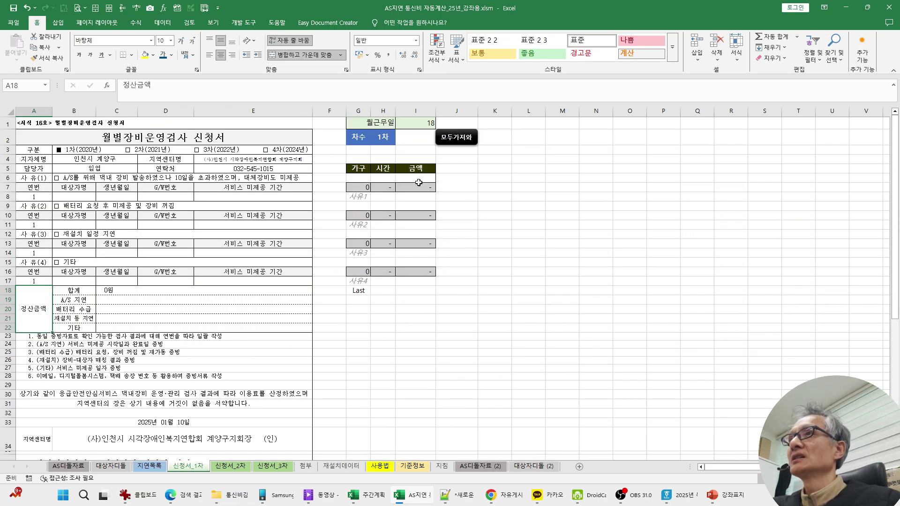
click(455, 138)
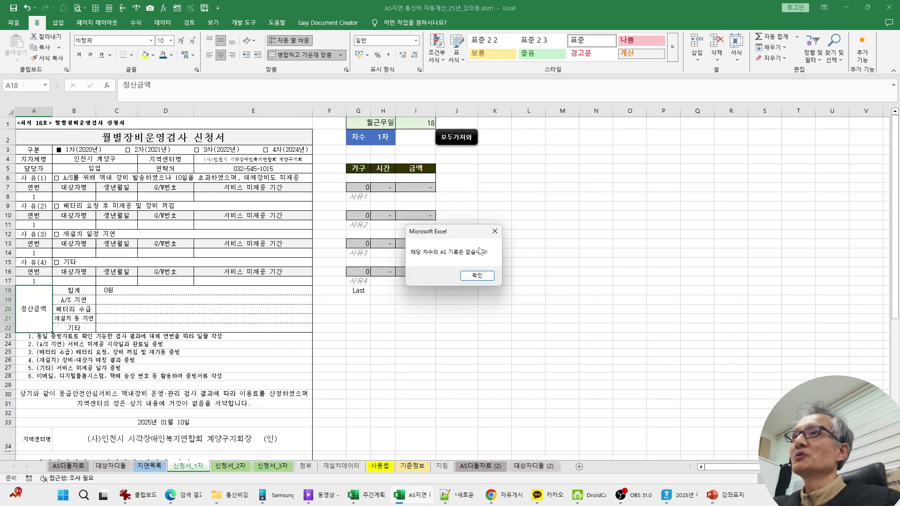
click(476, 276)
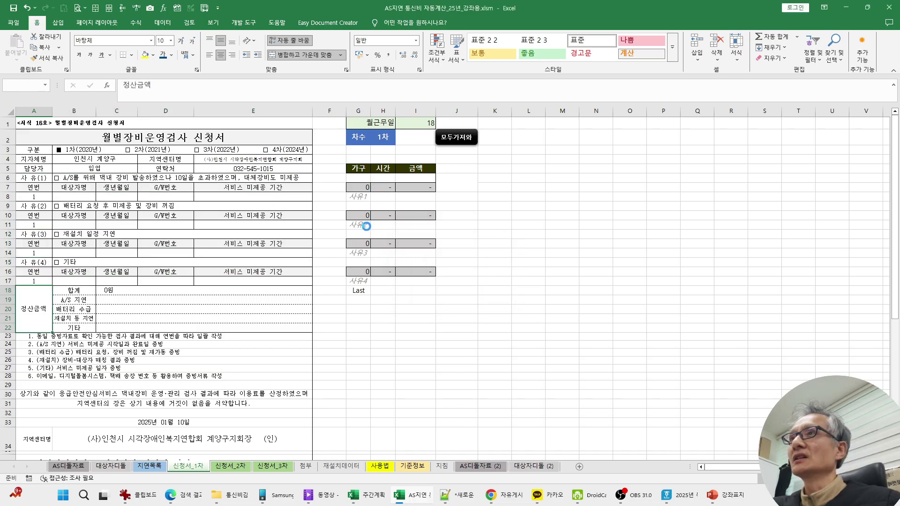
click(462, 277)
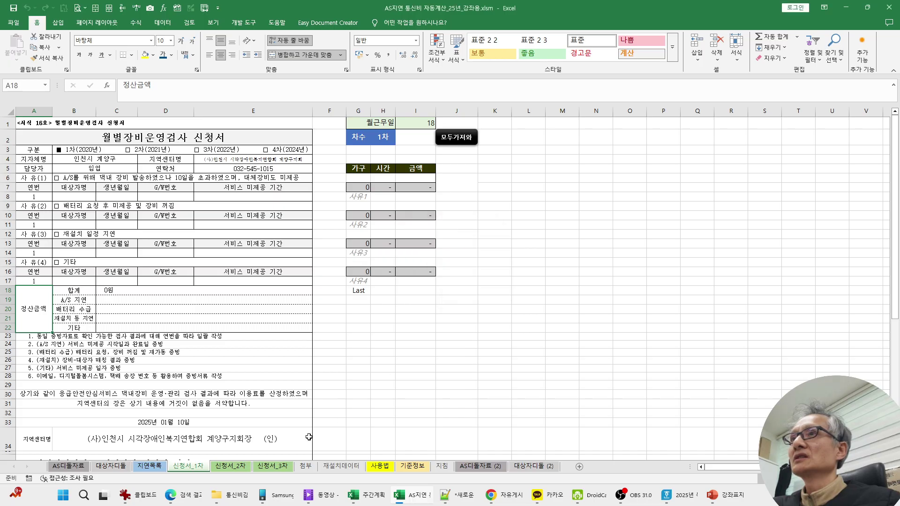
Step: Refill the 신청서_2차 application with 모두가져와 and dismiss the completion message
click(240, 467)
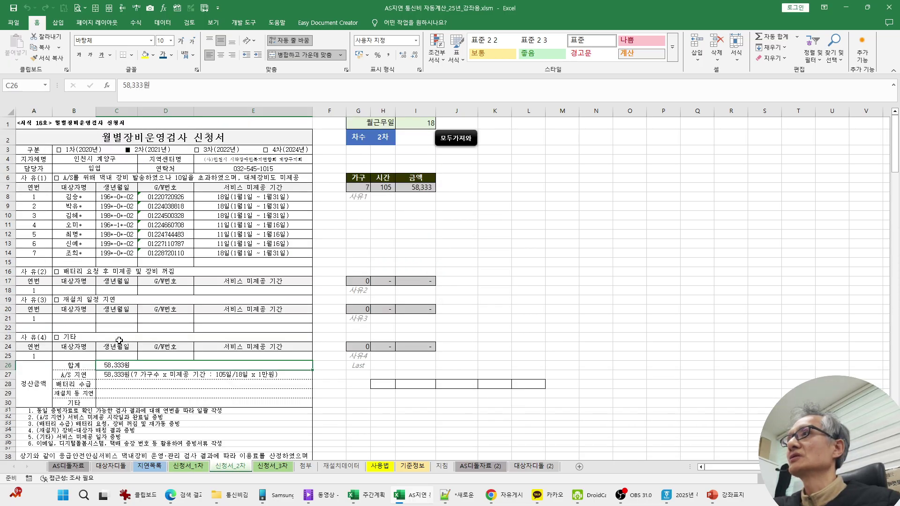
click(455, 139)
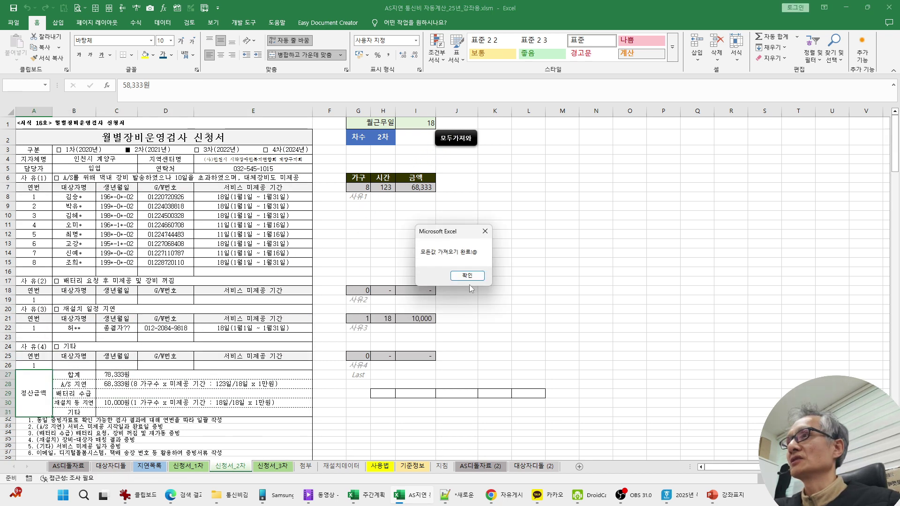
click(467, 276)
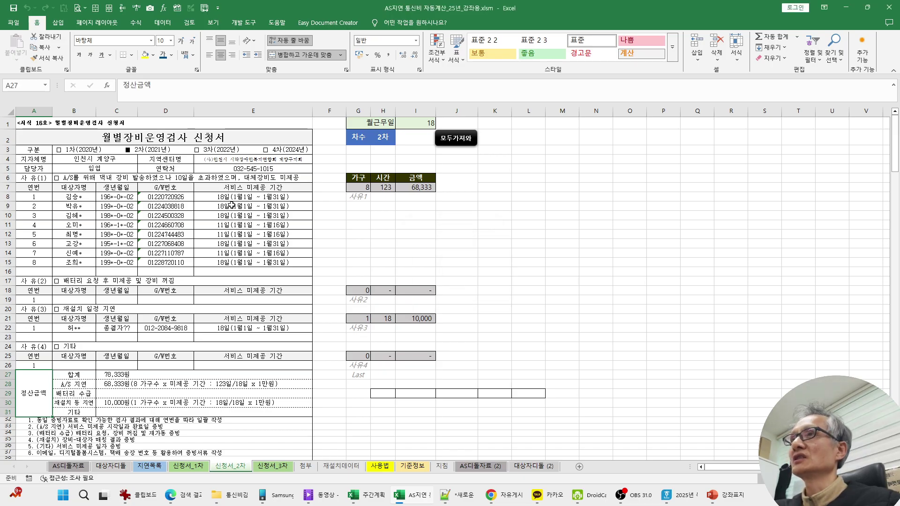
Step: Refill the 신청서_3차 application with 모두가져와, dismiss the message, and check the 합계 amount in C31
click(280, 466)
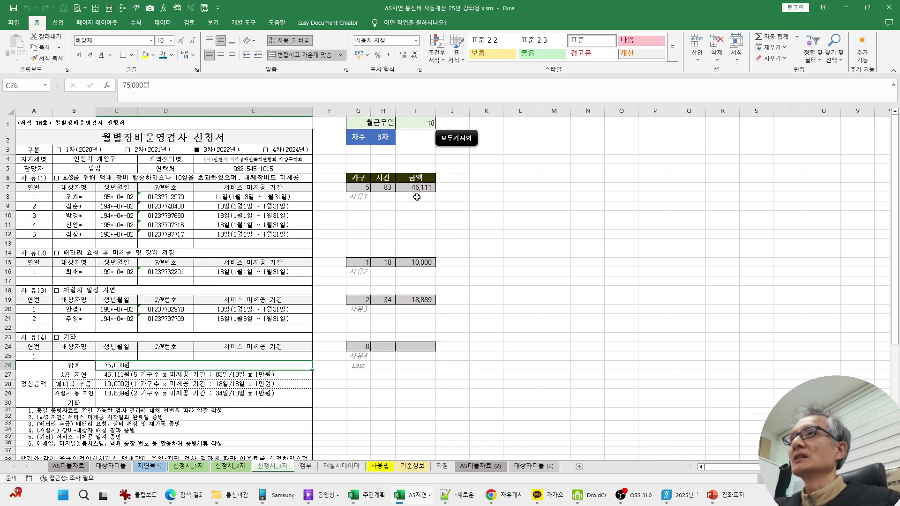
click(455, 138)
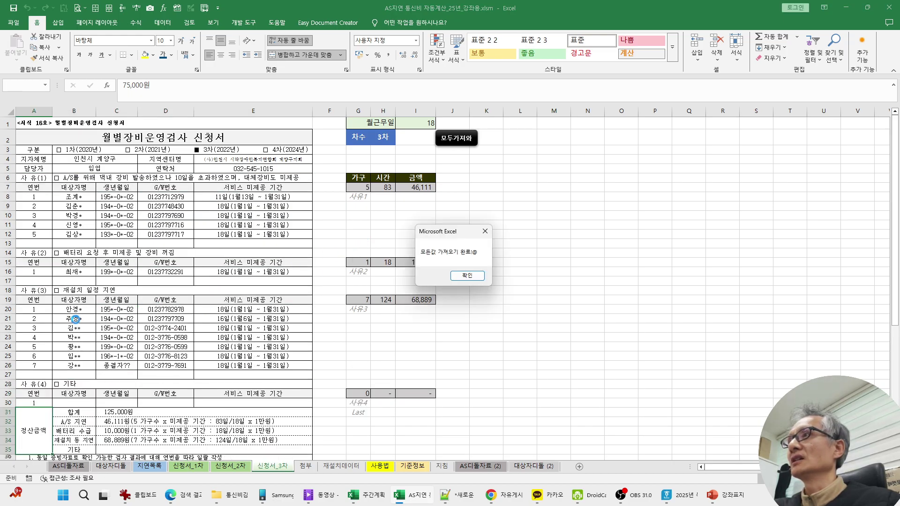
click(466, 277)
scroll(262, 292, down, 2)
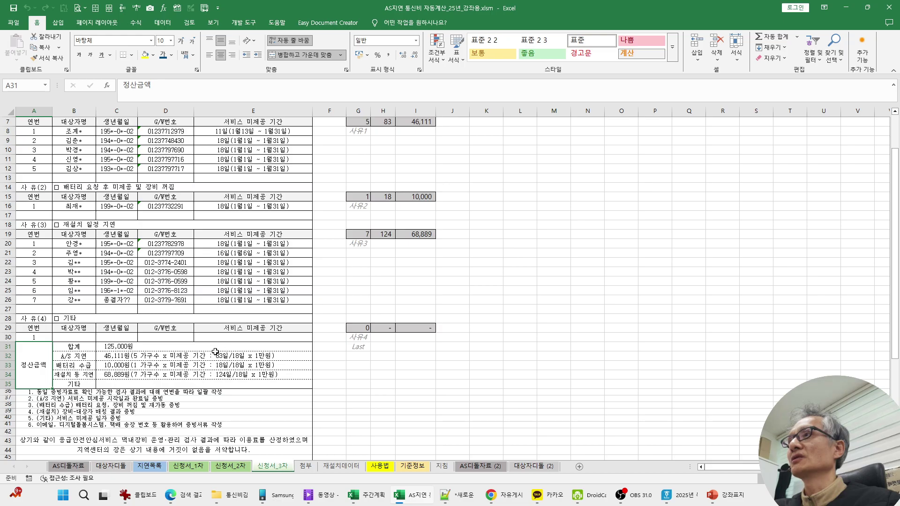
click(123, 348)
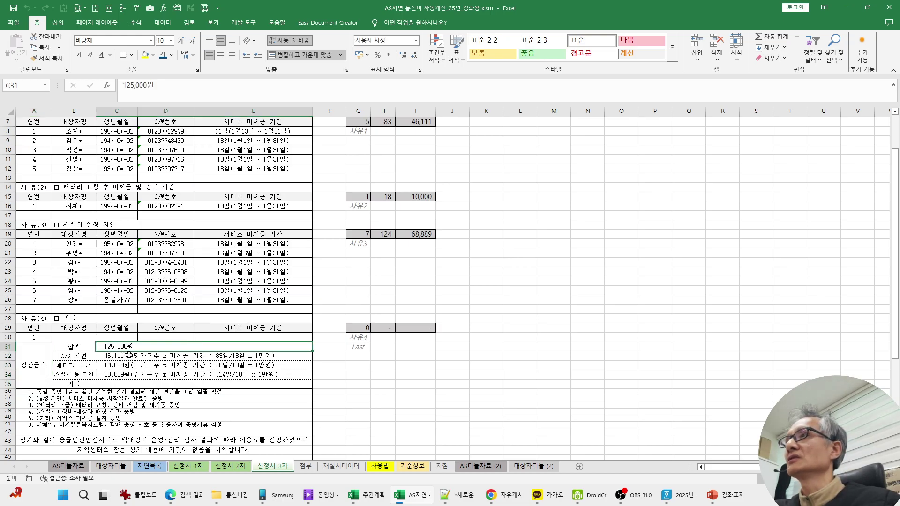
scroll(129, 355, up, 2)
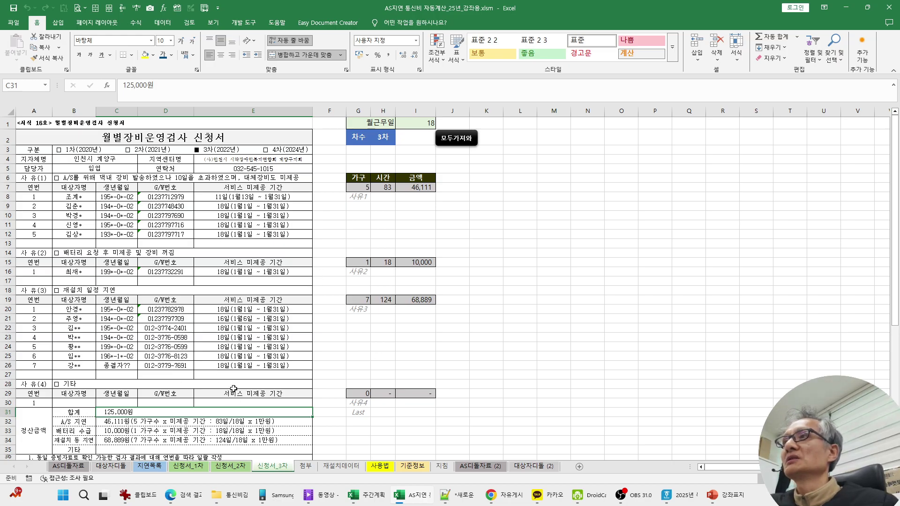
Step: Look through the three 신청서 sheets and the AS status evidence table on the 첨부 sheet
click(188, 466)
click(231, 466)
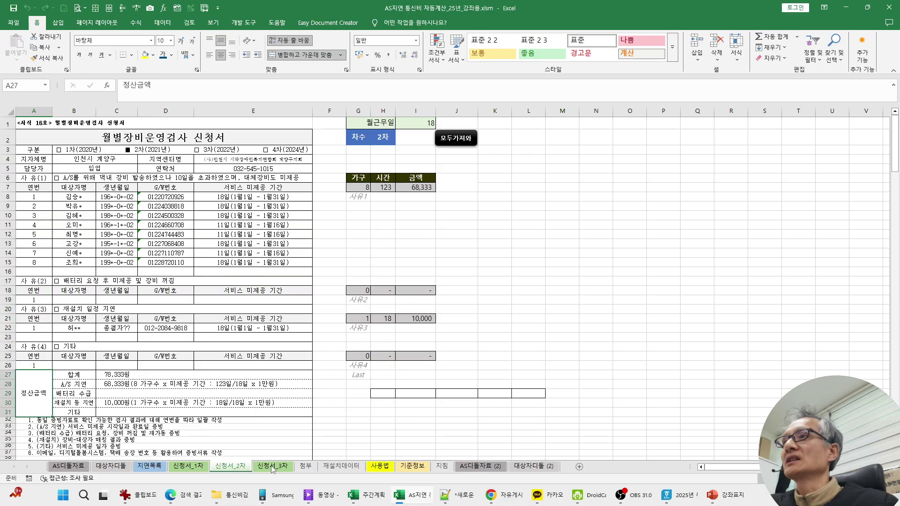
click(273, 466)
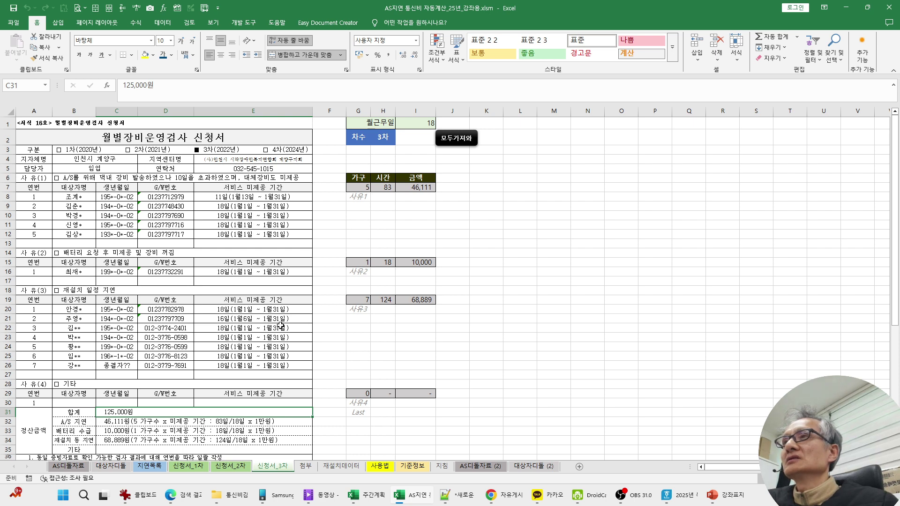
click(305, 466)
click(239, 285)
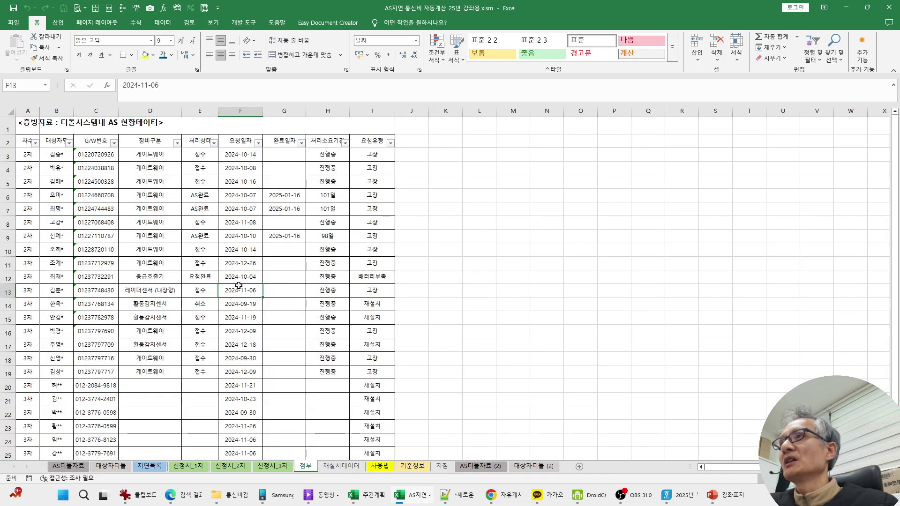
Step: Compare the 첨부 evidence table with 지연목록, and filter its 차수 column to show only 2차 rows
click(158, 465)
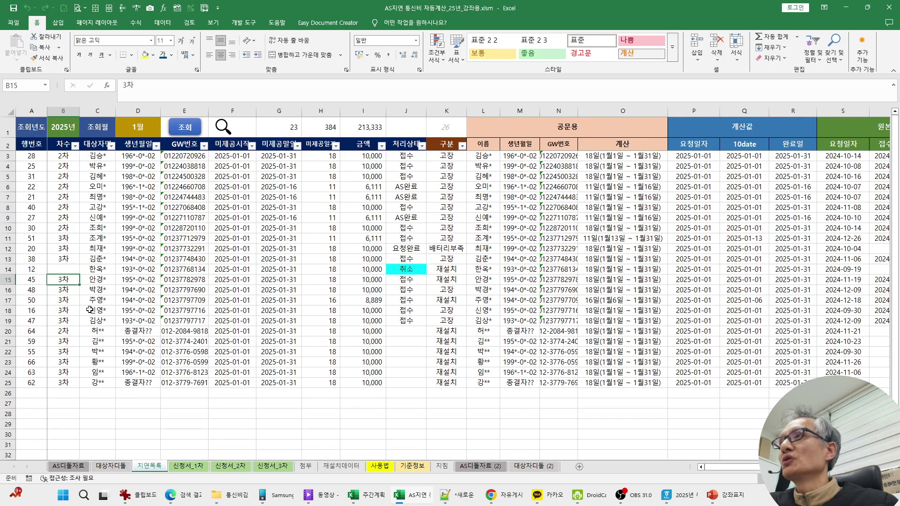
click(305, 466)
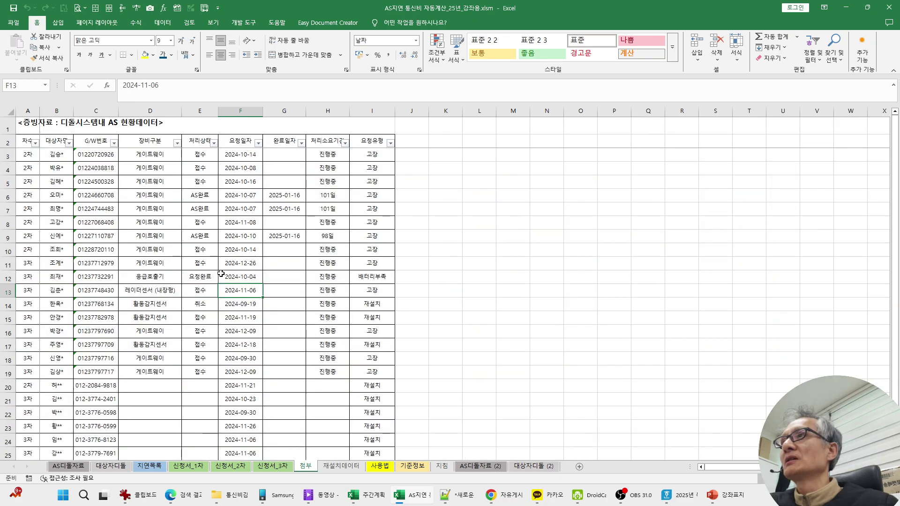
click(35, 143)
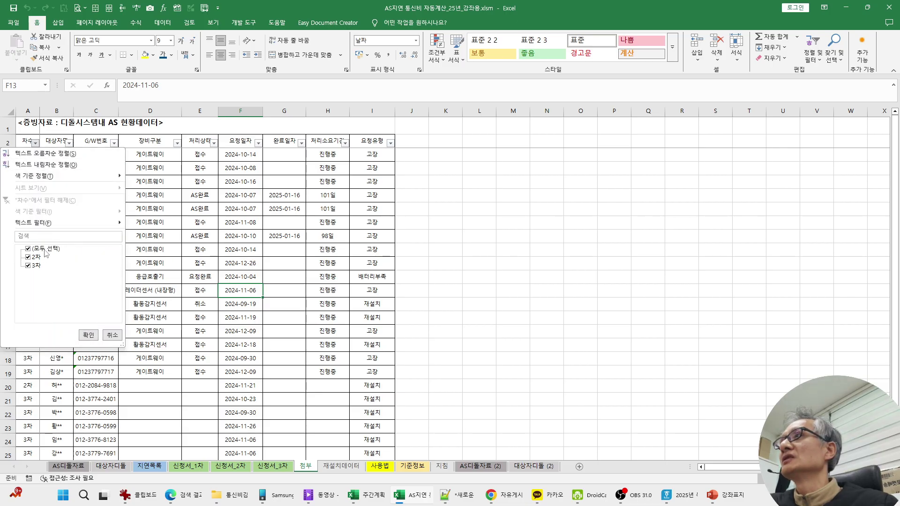
click(45, 249)
click(36, 258)
click(89, 335)
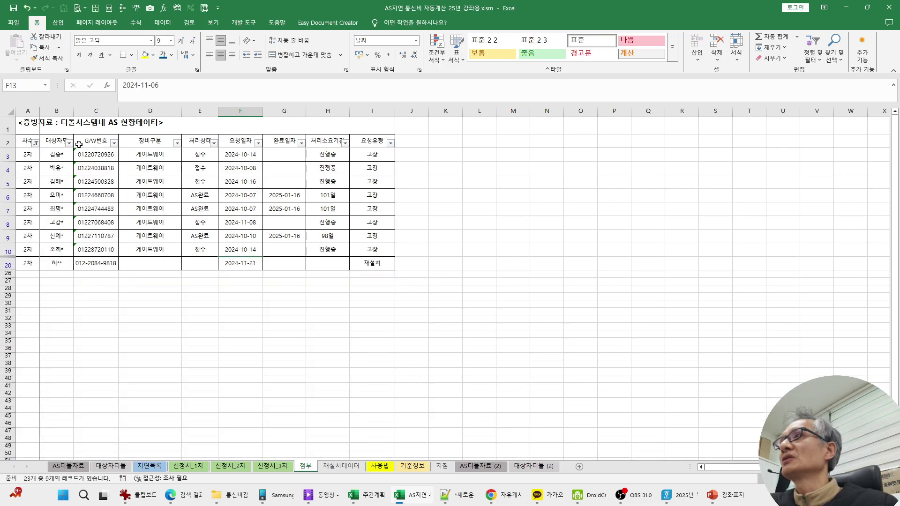
Step: Change the 차수 filter on the 첨부 sheet to show only 3차 rows
click(35, 143)
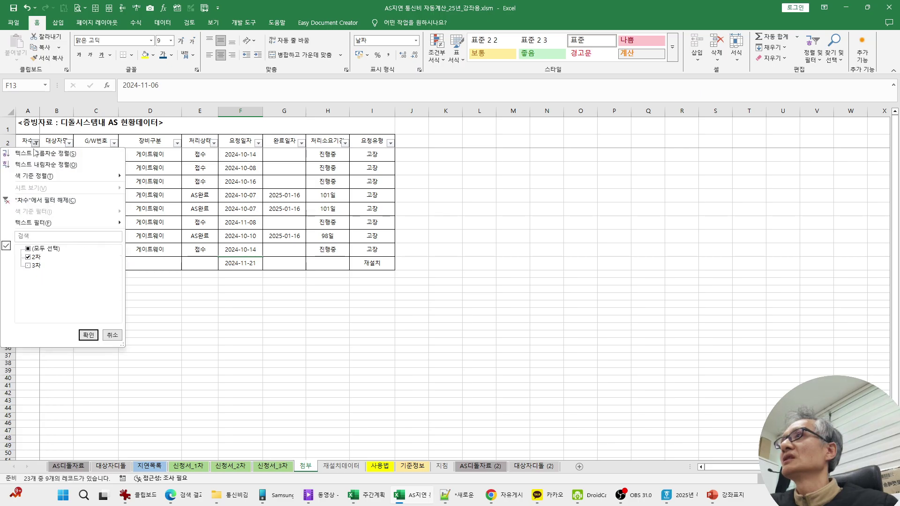
click(37, 258)
click(34, 265)
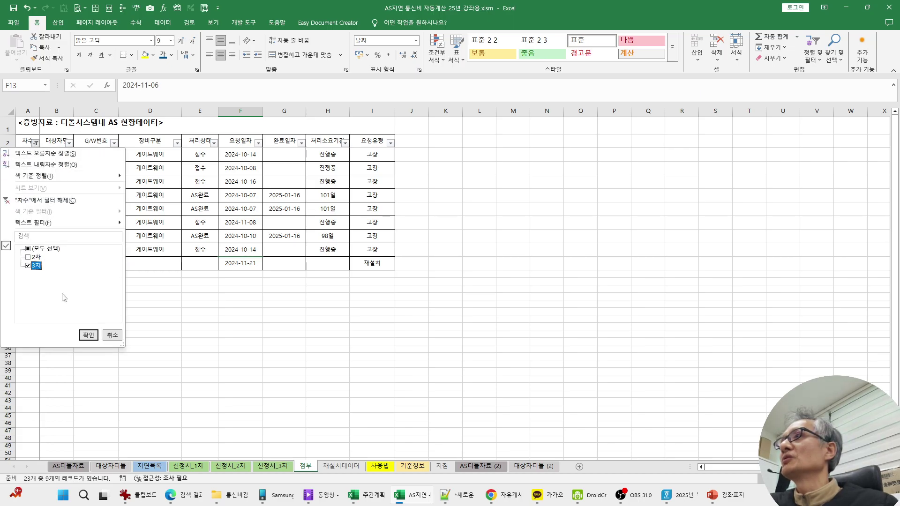
click(89, 335)
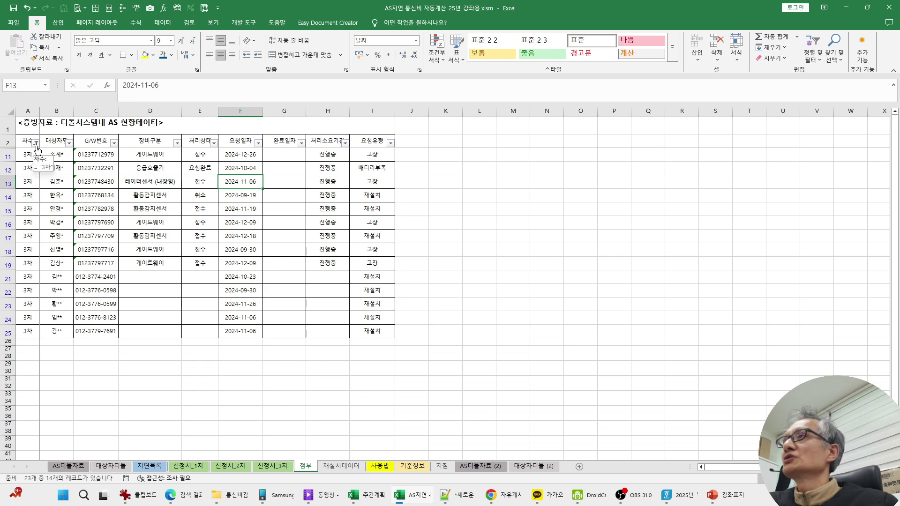
Step: Recheck the 지연목록 sheet, and set the 차수 filter on the 첨부 sheet back to 2차 only
click(143, 468)
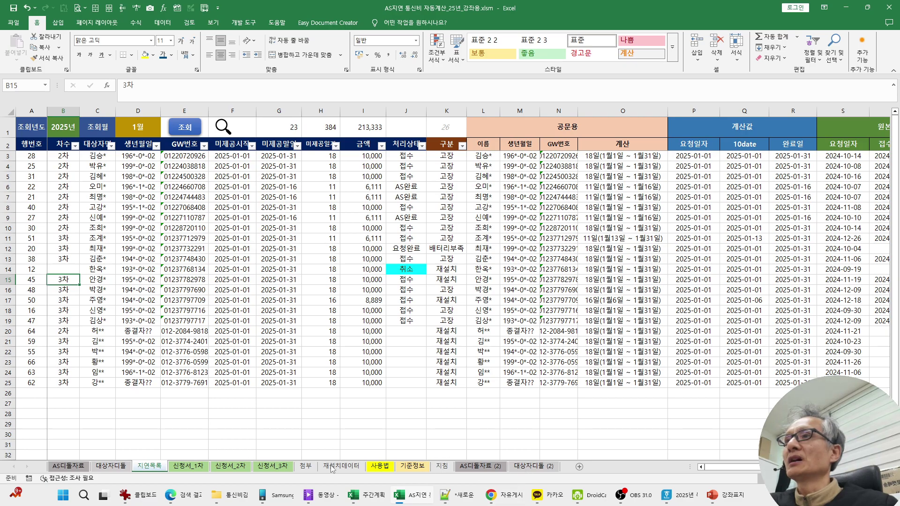
click(306, 467)
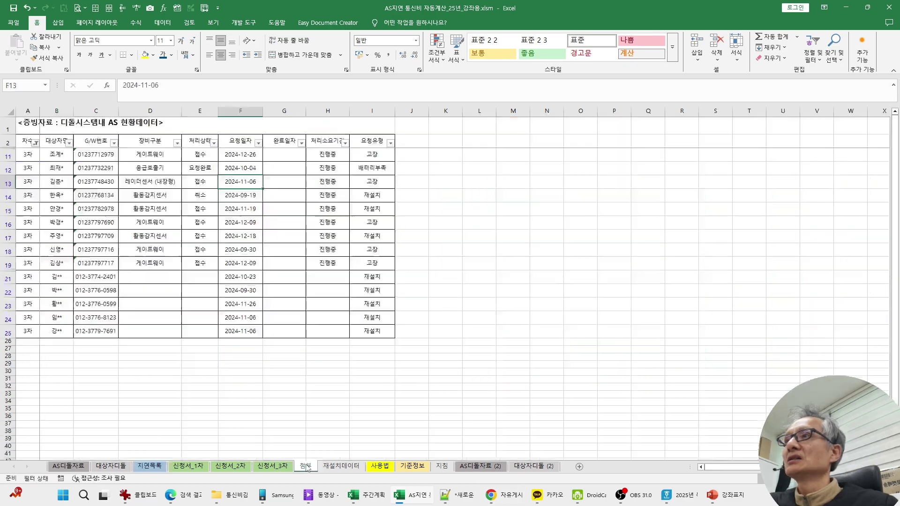
click(36, 144)
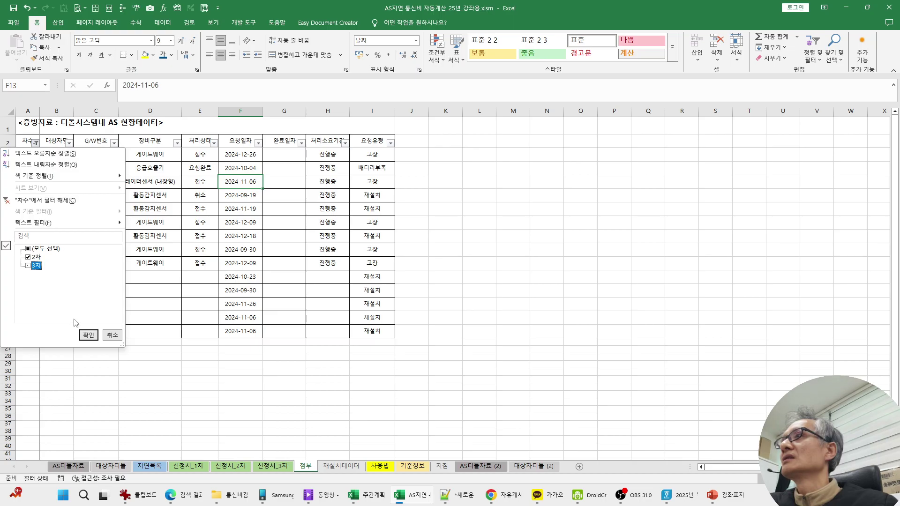
click(85, 336)
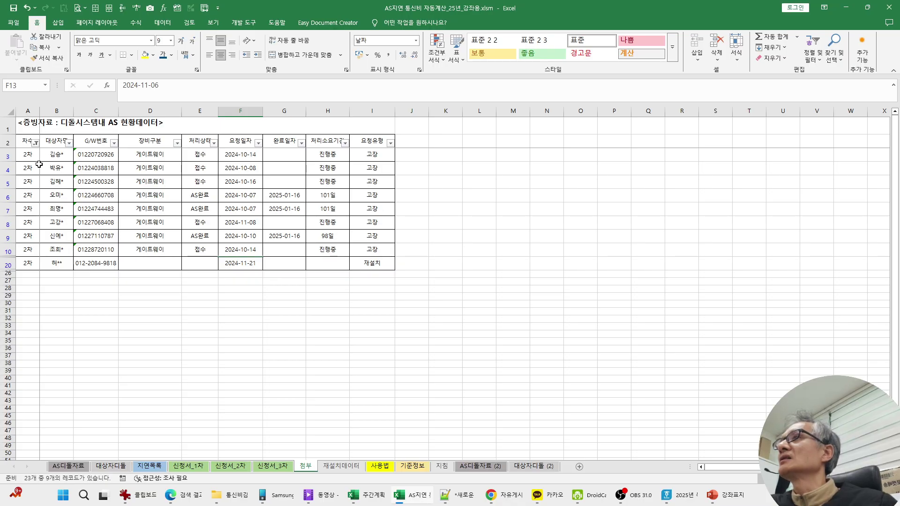
Step: Filter the evidence table's 차수 column to 3차 only, leaving 2차 out
click(36, 143)
click(37, 267)
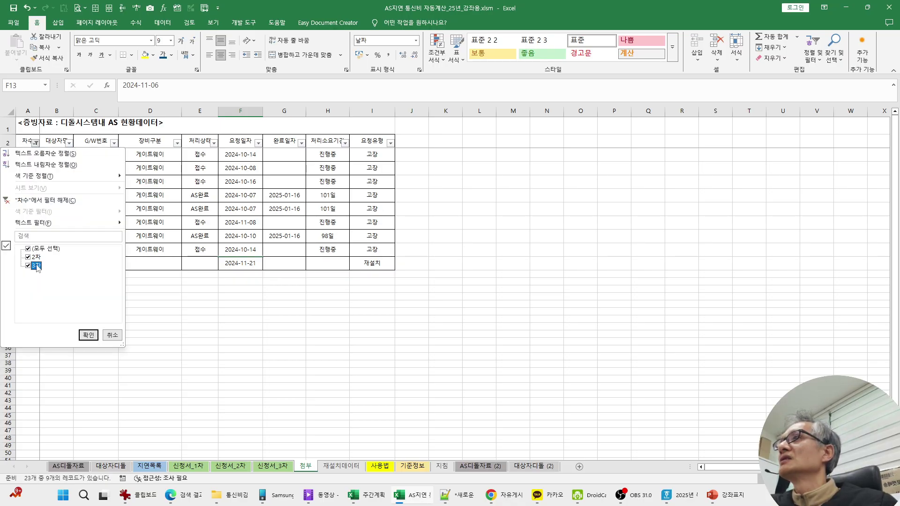
click(33, 257)
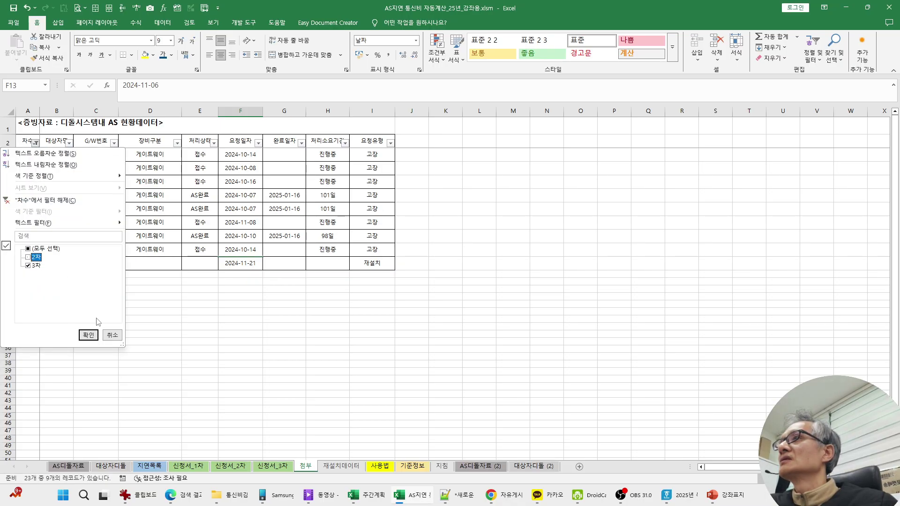
click(88, 334)
Step: Clear the 차수 value of the 취소 record in A14 and reapply the 3차 filter to exclude it
click(27, 195)
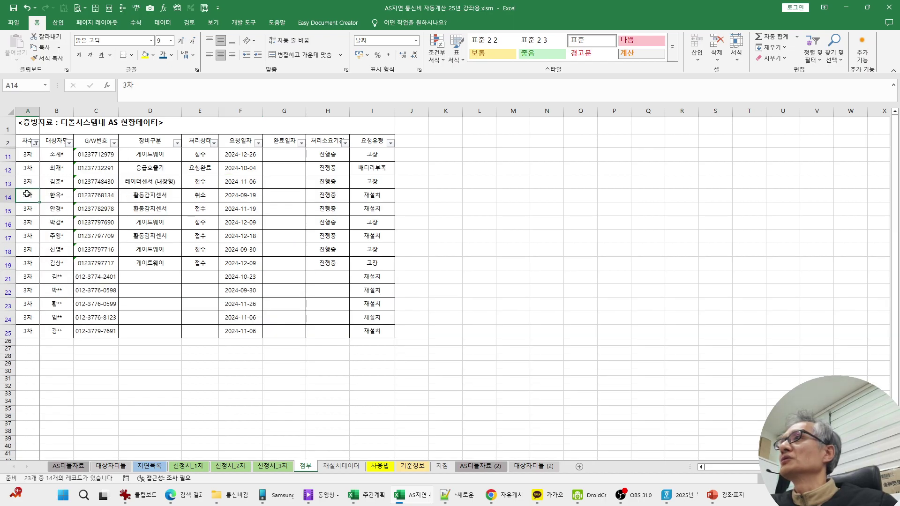
key(Delete)
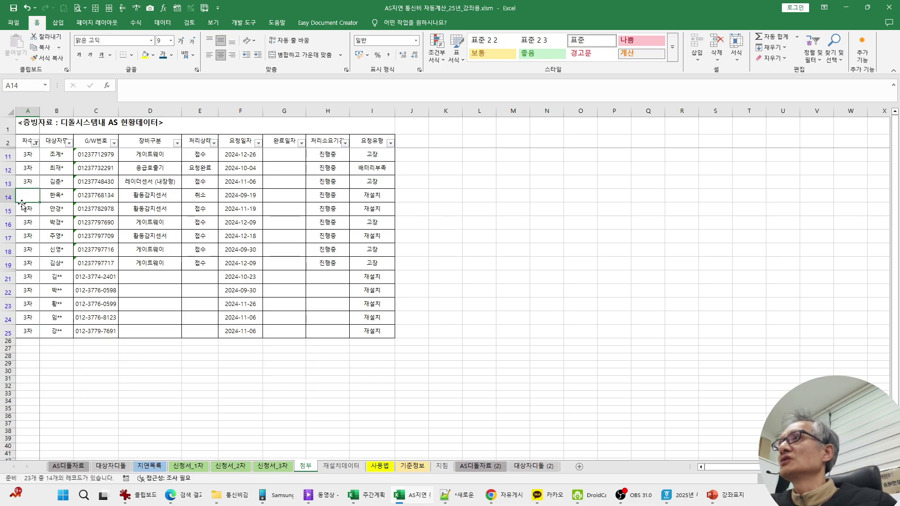
click(35, 143)
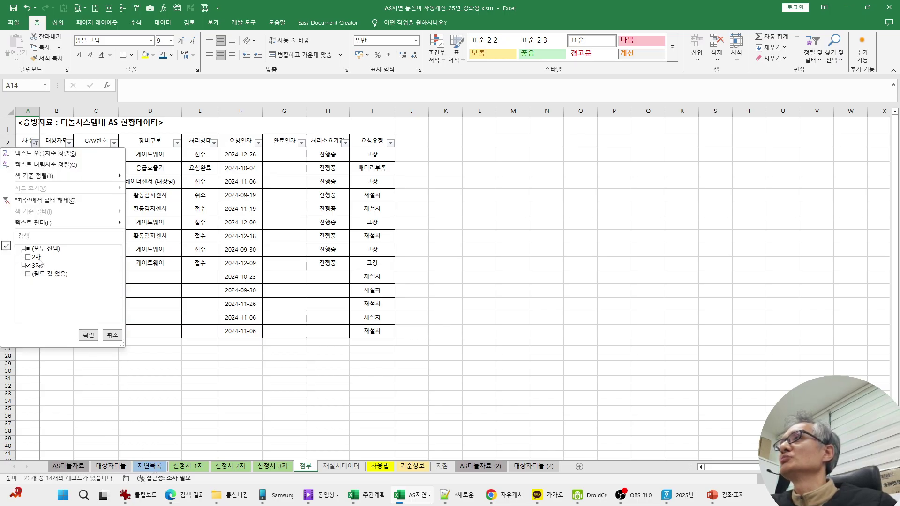
click(88, 335)
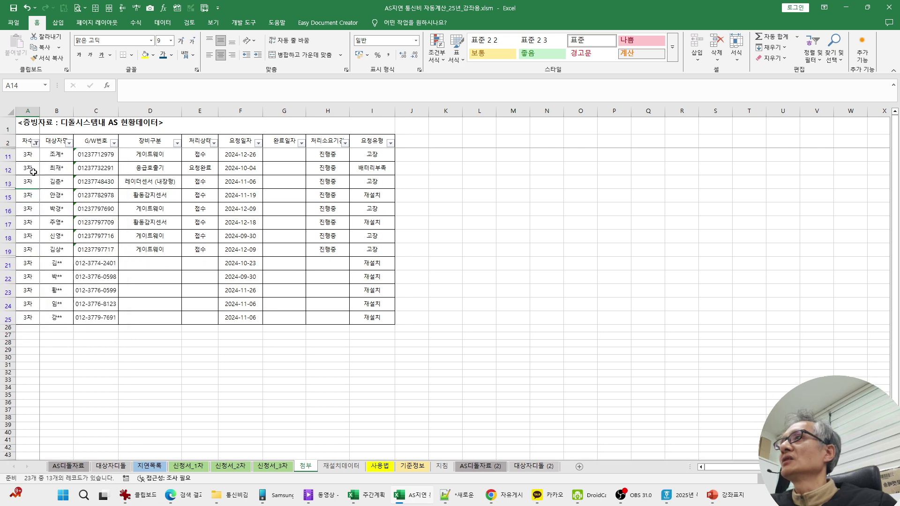
Step: Examine the 재설치 rows 21 to 25 of the evidence table, including their empty equipment and status cells
click(88, 252)
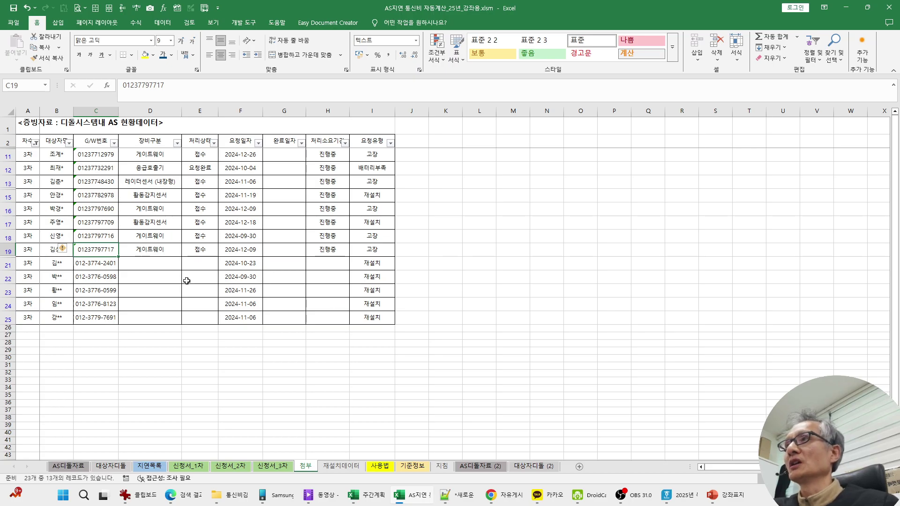
drag(148, 265, 368, 312)
click(374, 264)
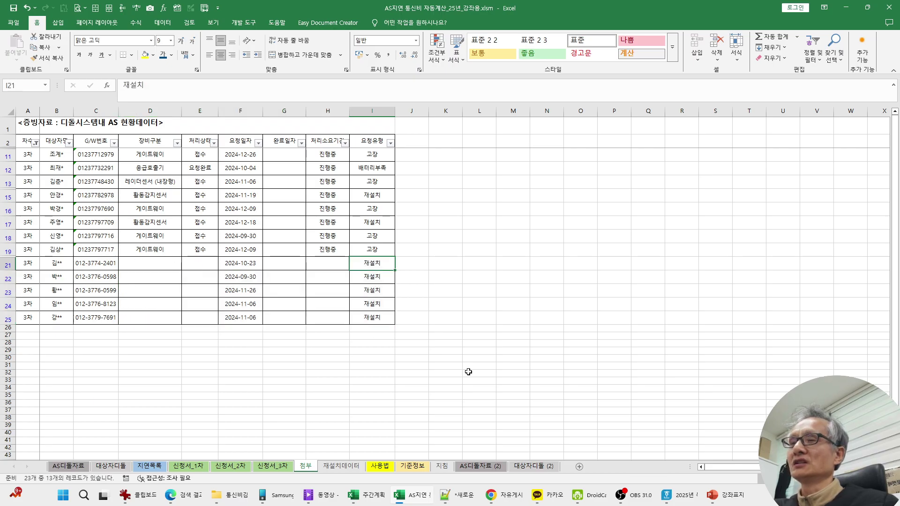
Step: Switch to PowerPoint, view the equipment change-installation request email on slide 5, and return to the Excel workbook
click(724, 495)
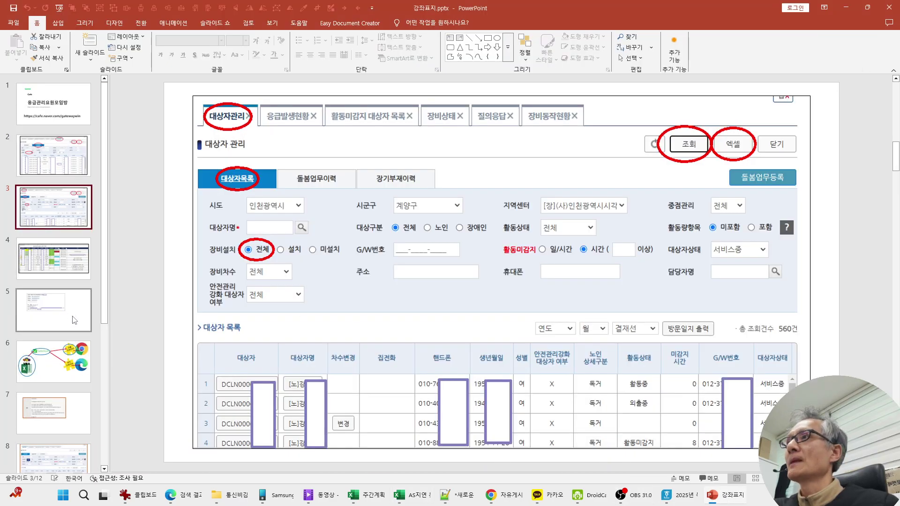
click(75, 321)
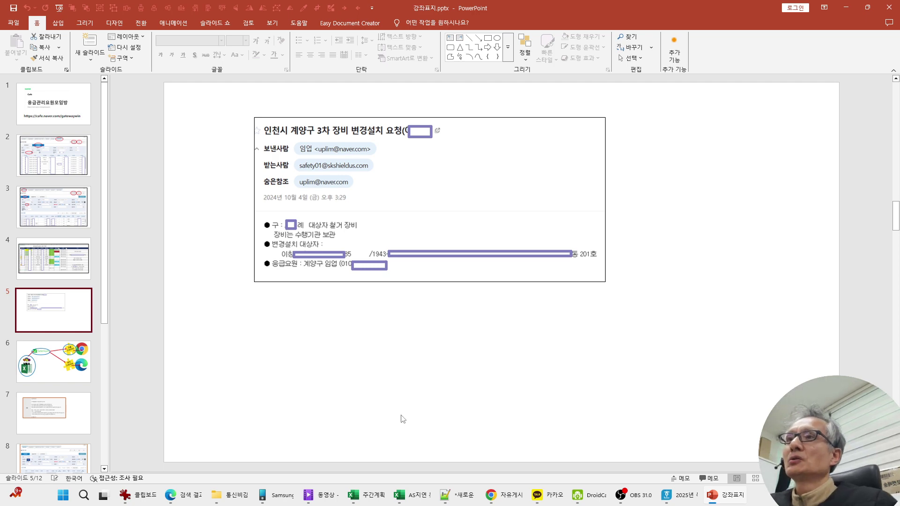
click(401, 493)
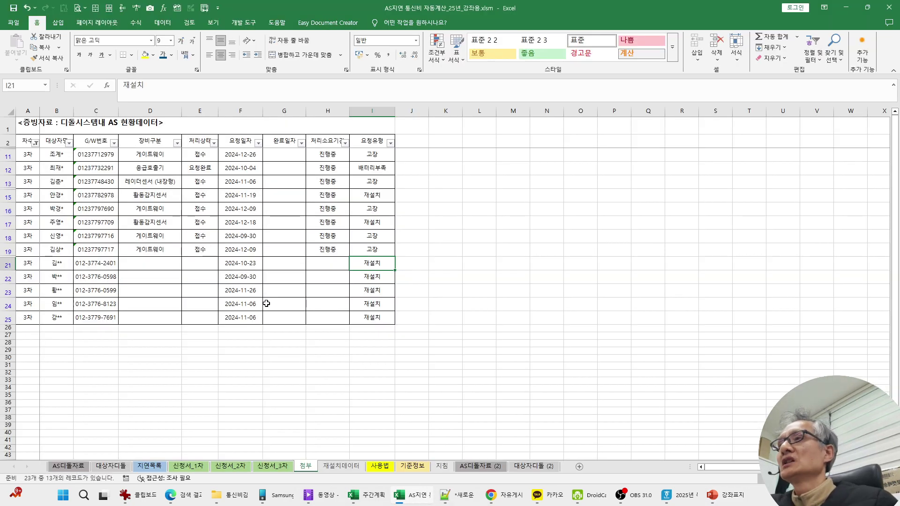
Step: Review the 신청서_1차 application form from its reason sections through to the signature area
click(188, 466)
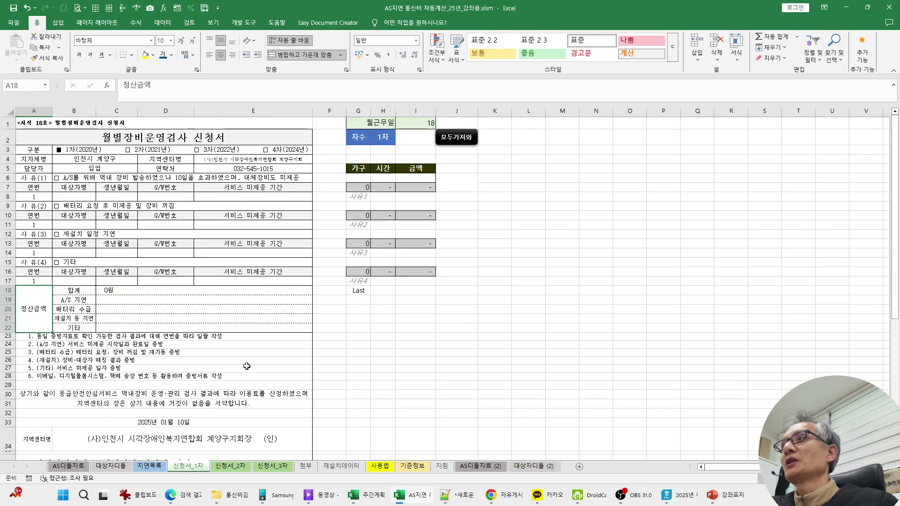
scroll(308, 371, down, 2)
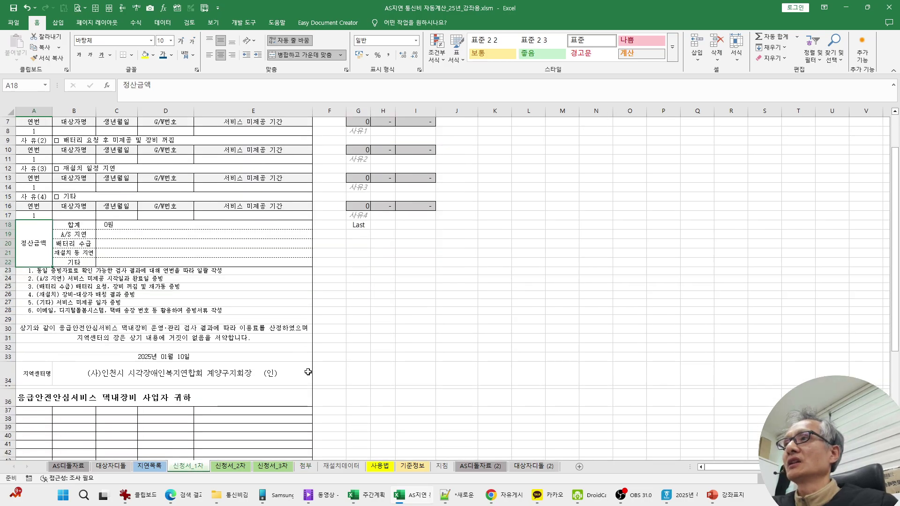
scroll(308, 372, up, 1)
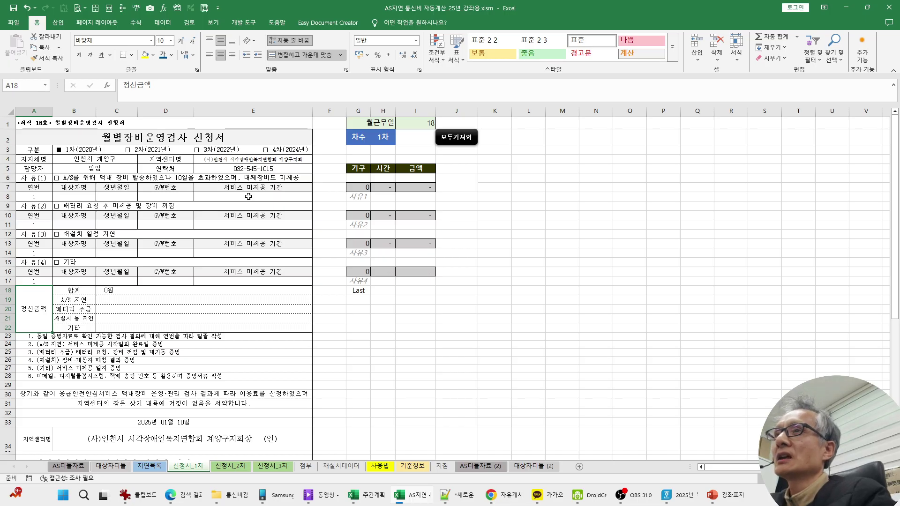
Step: Switch to the PowerPoint presentation and open its title slide with the cafe address
click(729, 496)
click(59, 111)
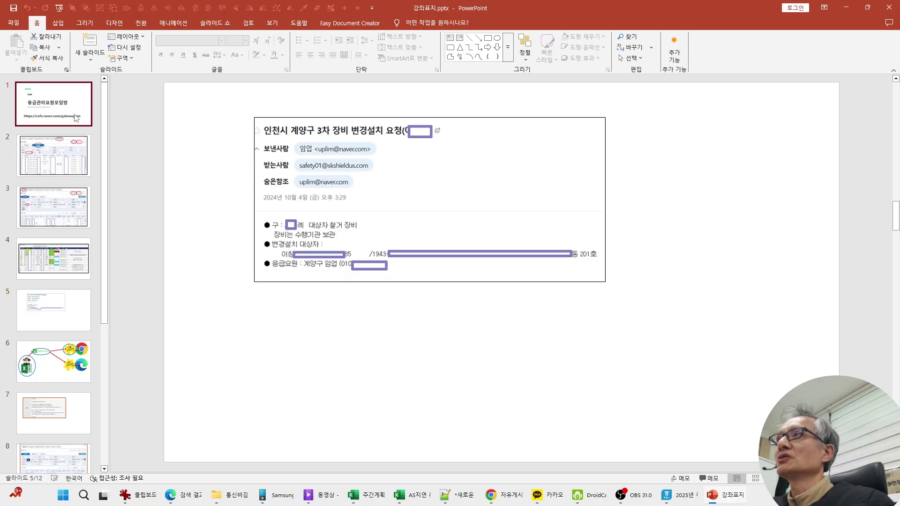